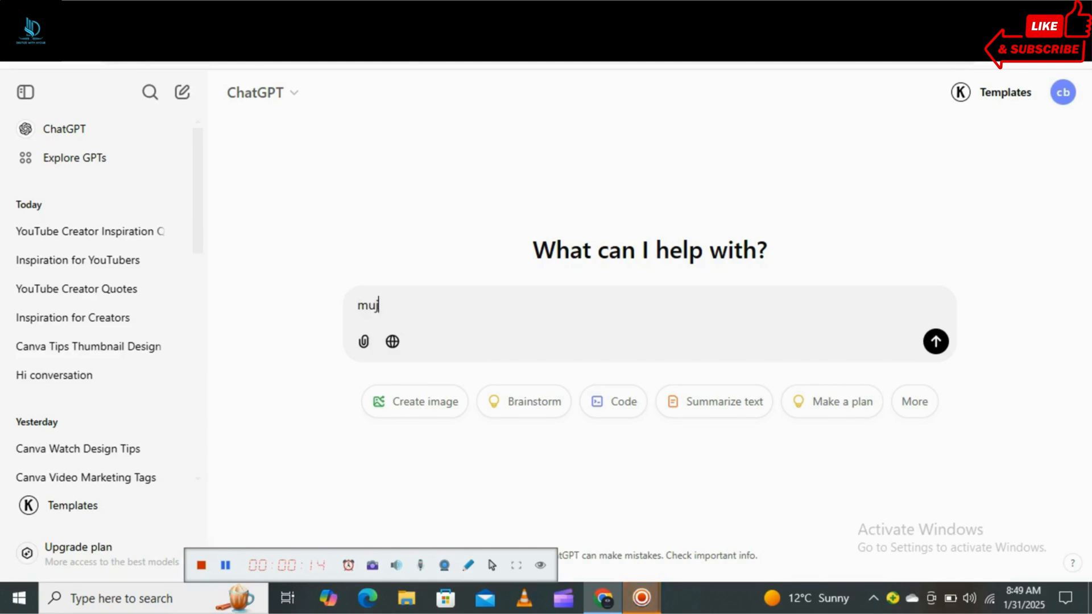
Complete the ChatGPT prompt as "mujhy digital marketing k 30 content list create kar do" and submit it.
{"action": "type", "text": "digita"}
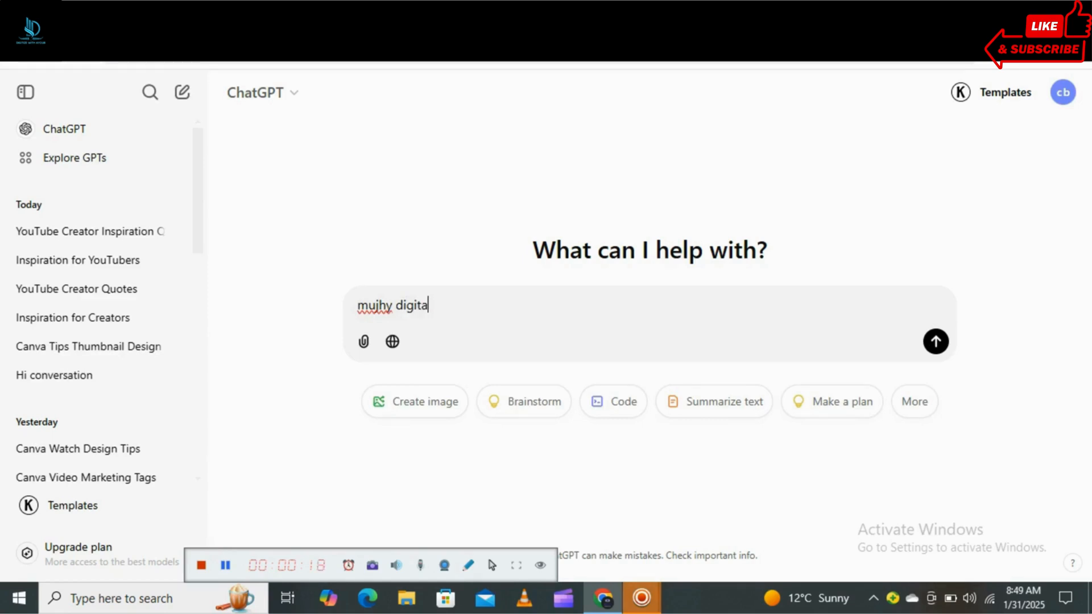
{"action": "type", "text": "l marketing k "}
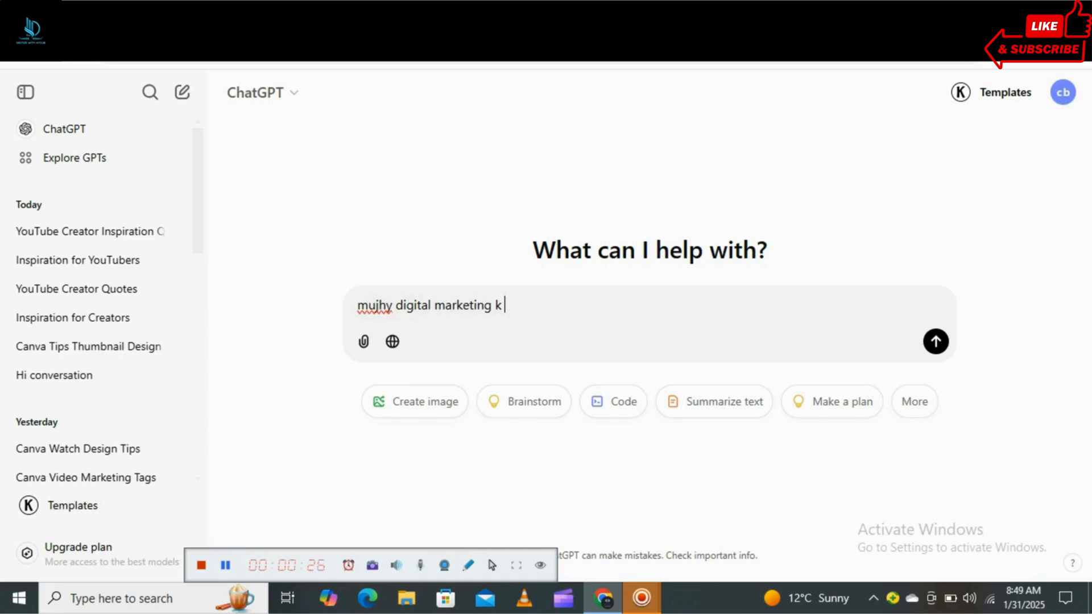
{"action": "type", "text": "30 content list "}
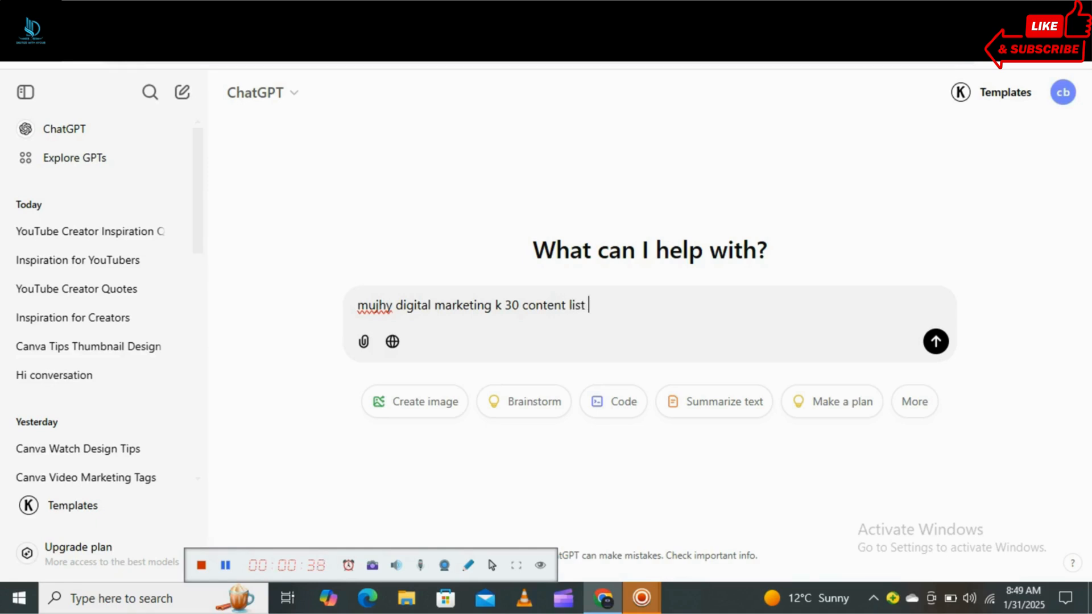
{"action": "type", "text": "create kar do"}
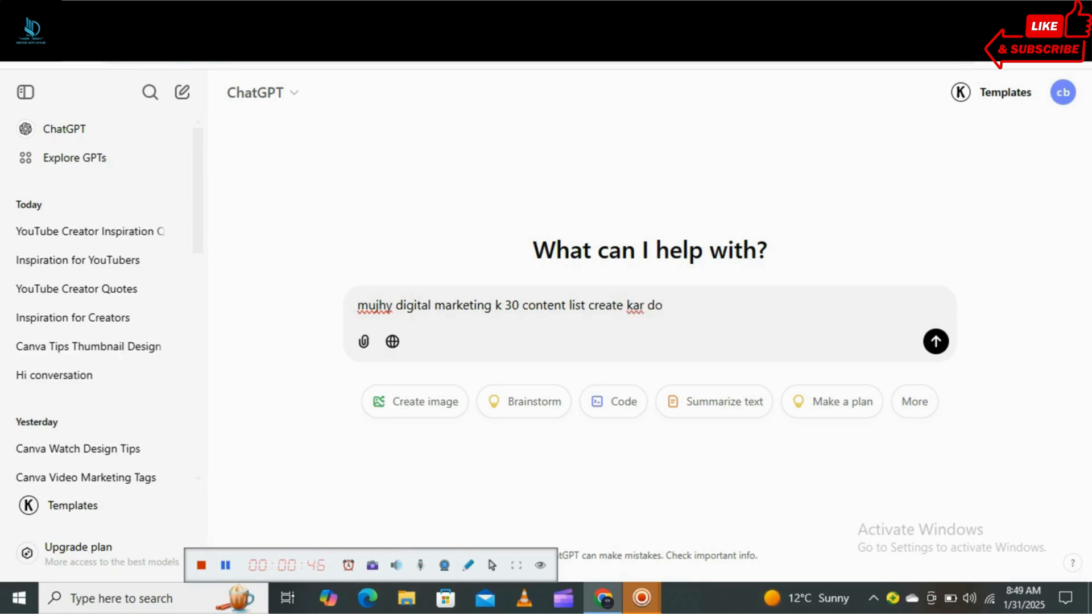
{"action": "key", "text": "Return"}
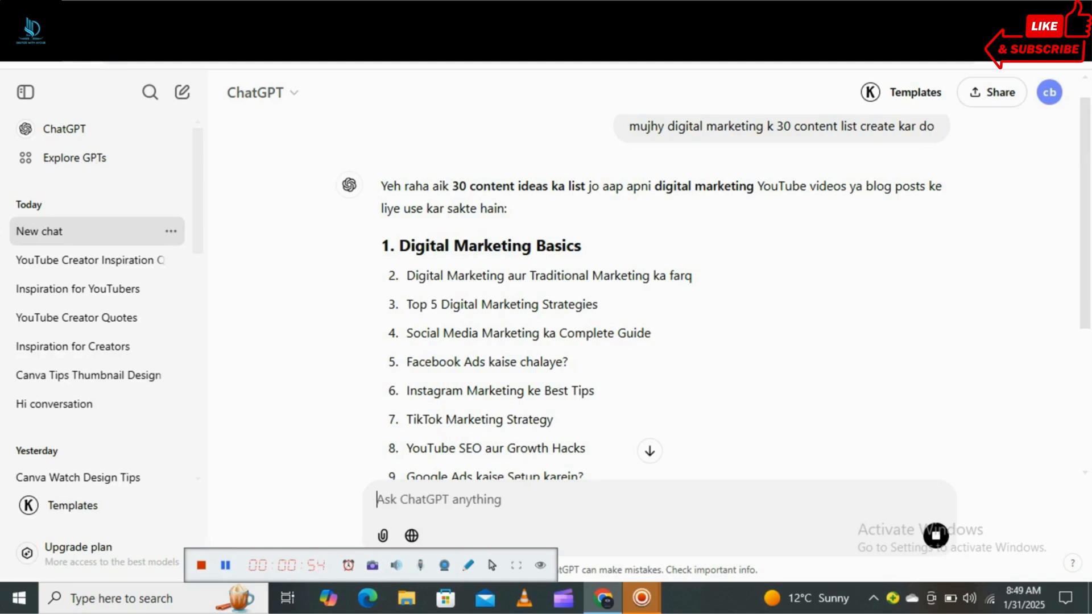
Copy the generated list from "1. Digital Marketing Basics" through "Google Analytics kaise use karein?" and paste it into a blank Notepad document.
{"action": "left_click_drag", "start_coordinate": [382, 246], "coordinate": [412, 472]}
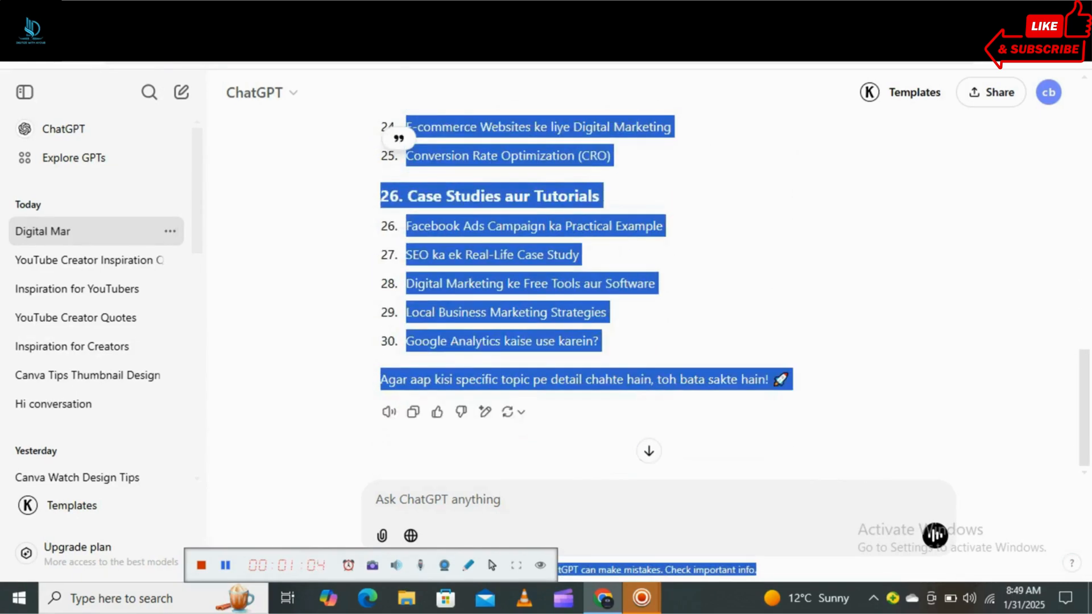
{"action": "left_click_drag", "start_coordinate": [412, 472], "coordinate": [599, 342]}
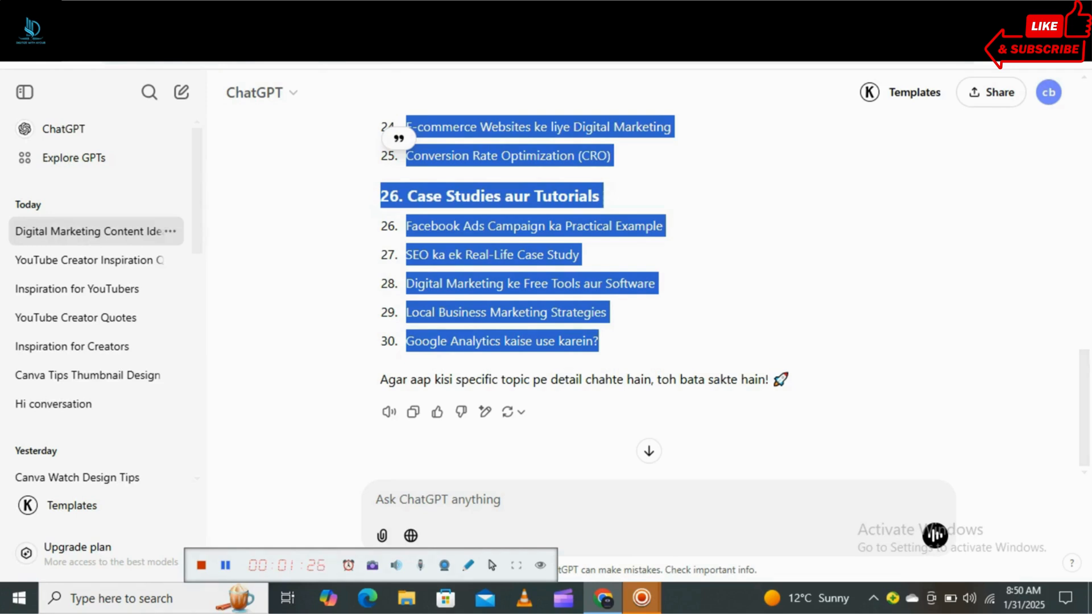
{"action": "key", "text": "ctrl+t"}
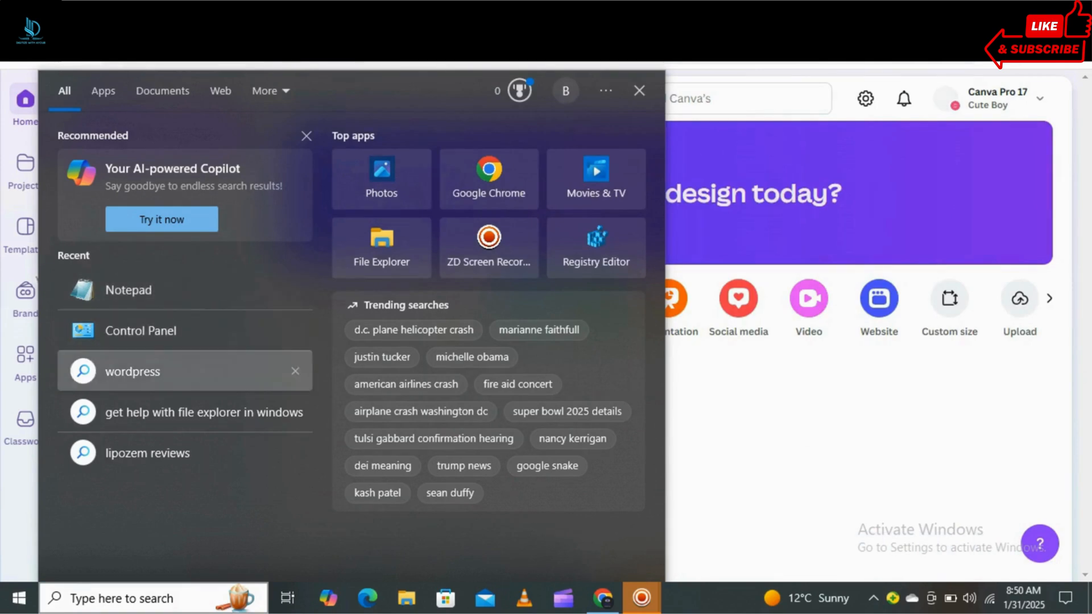
{"action": "key", "text": "Escape"}
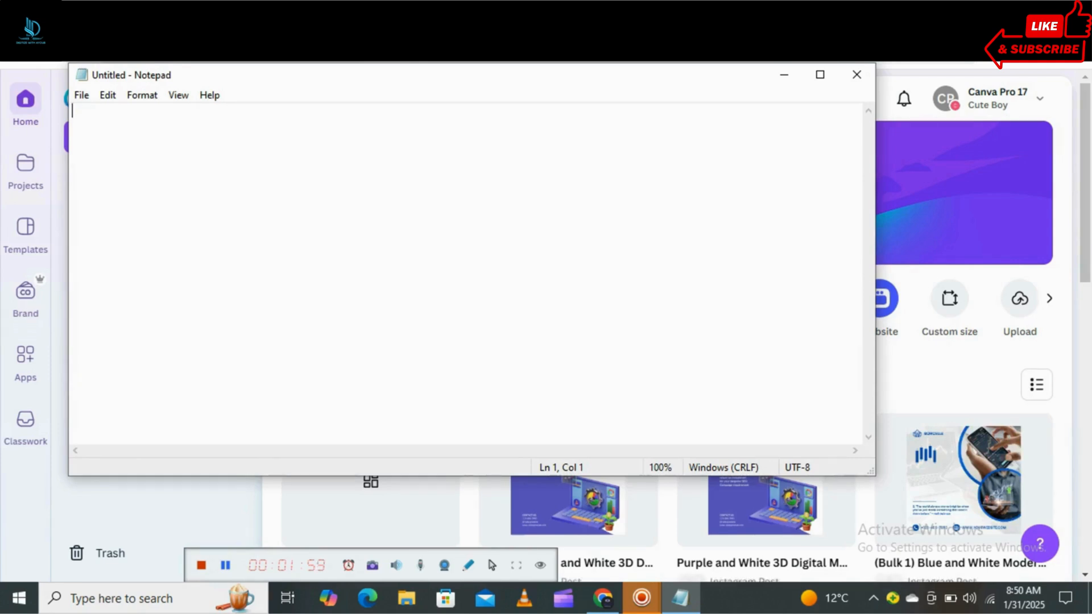
{"action": "key", "text": "ctrl+v"}
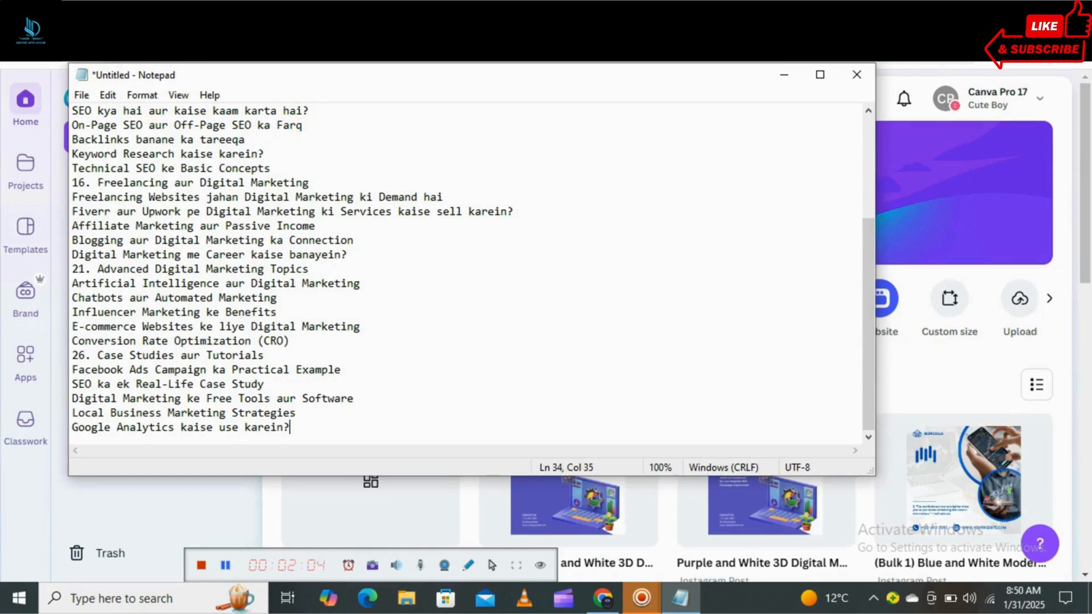
Copy the entire topic list in Notepad, from "1. Digital Marketing Basics" to "Google Analytics kaise use karein?".
{"action": "left_click_drag", "start_coordinate": [73, 110], "coordinate": [290, 428]}
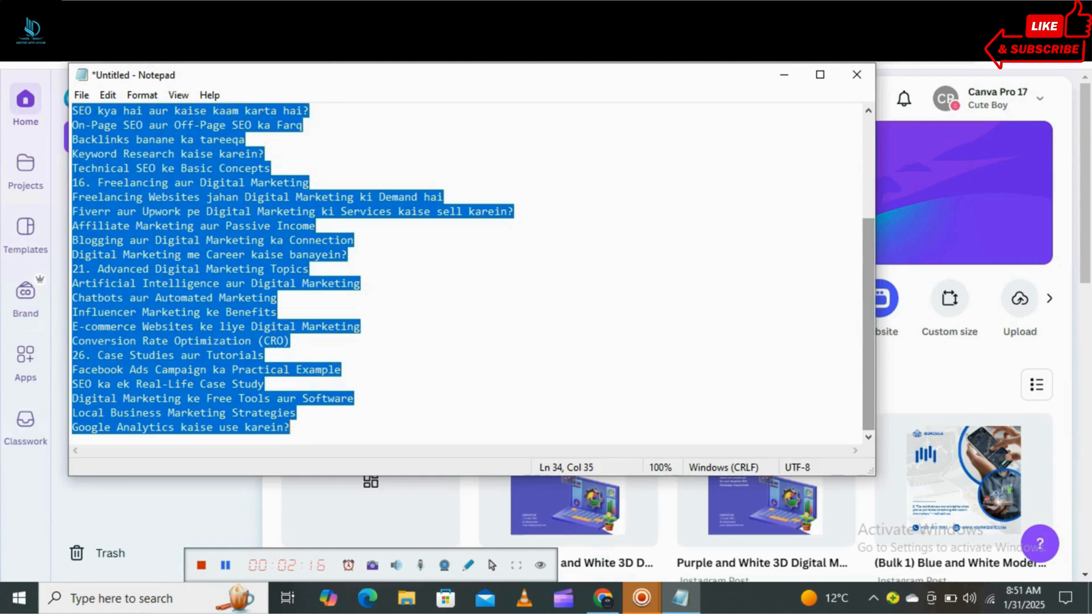
{"action": "scroll", "coordinate": [464, 273], "scroll_direction": "up", "scroll_amount": 4}
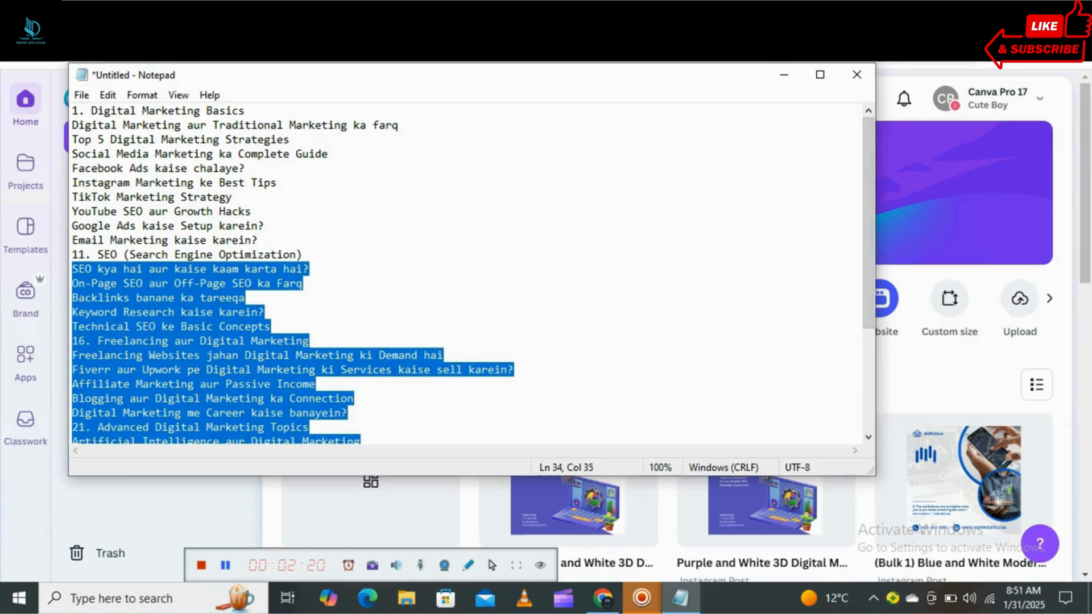
{"action": "left_click_drag", "start_coordinate": [73, 111], "coordinate": [290, 427]}
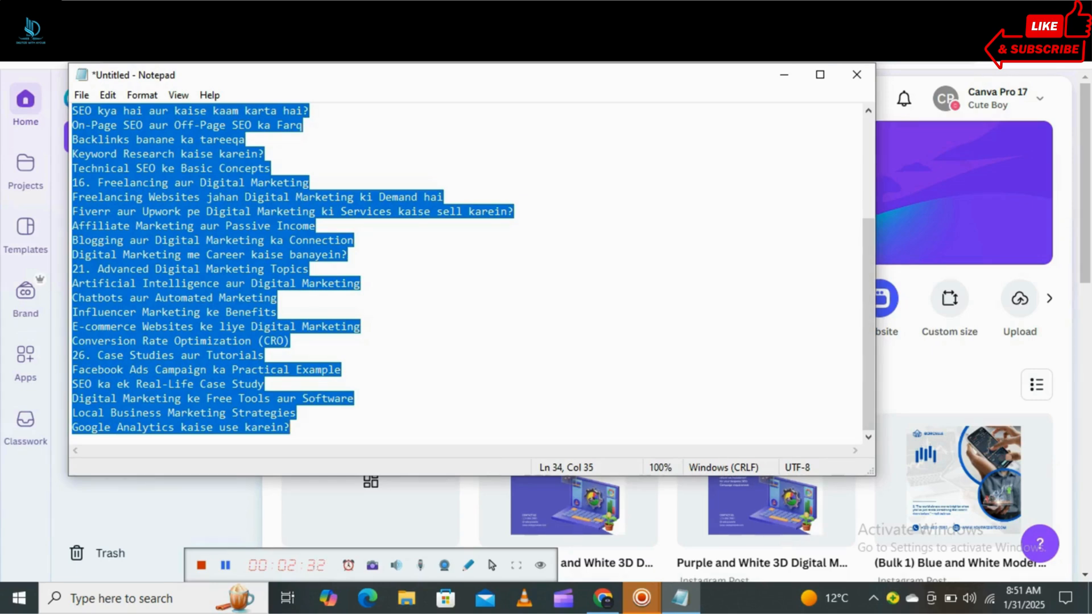
Switch to Canva and open the Blue and White Illustrative Social Media Marketing template from the Instagram social media templates.
{"action": "key", "text": "alt+Tab"}
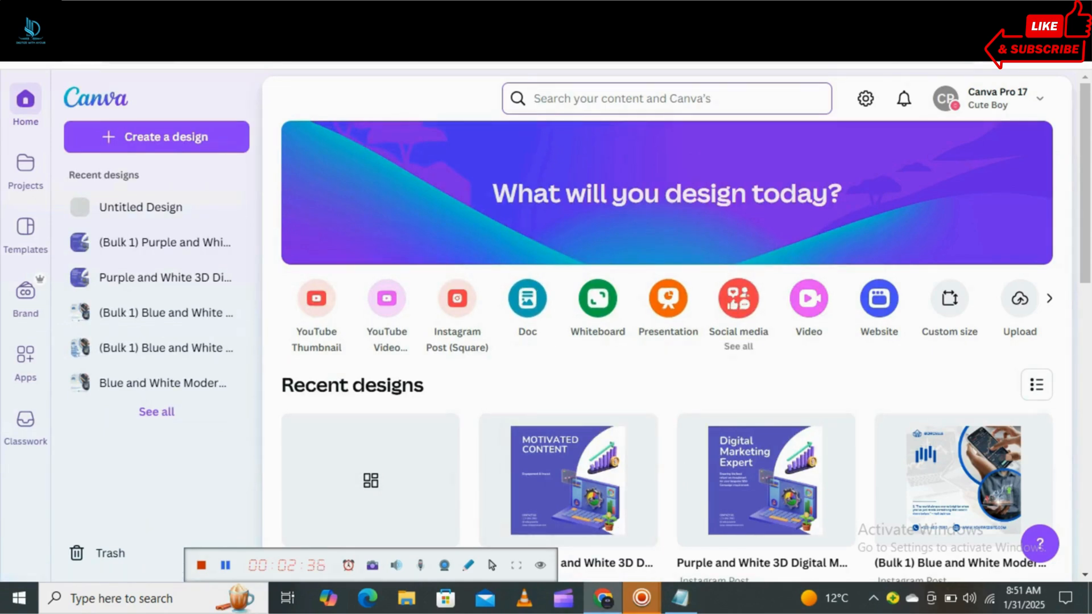
{"action": "left_click", "coordinate": [738, 300]}
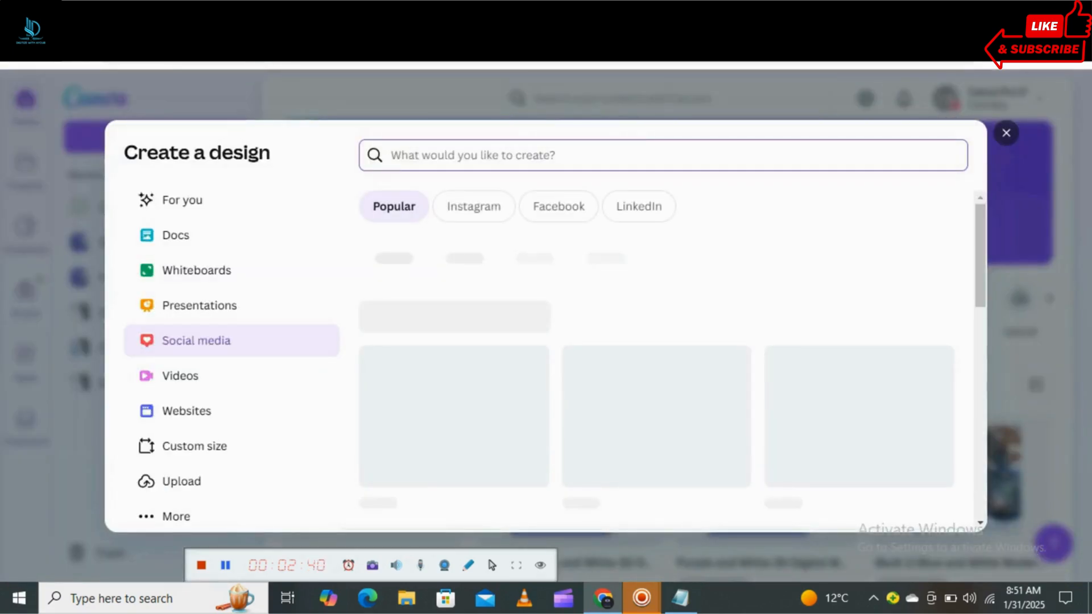
{"action": "left_click", "coordinate": [473, 207]}
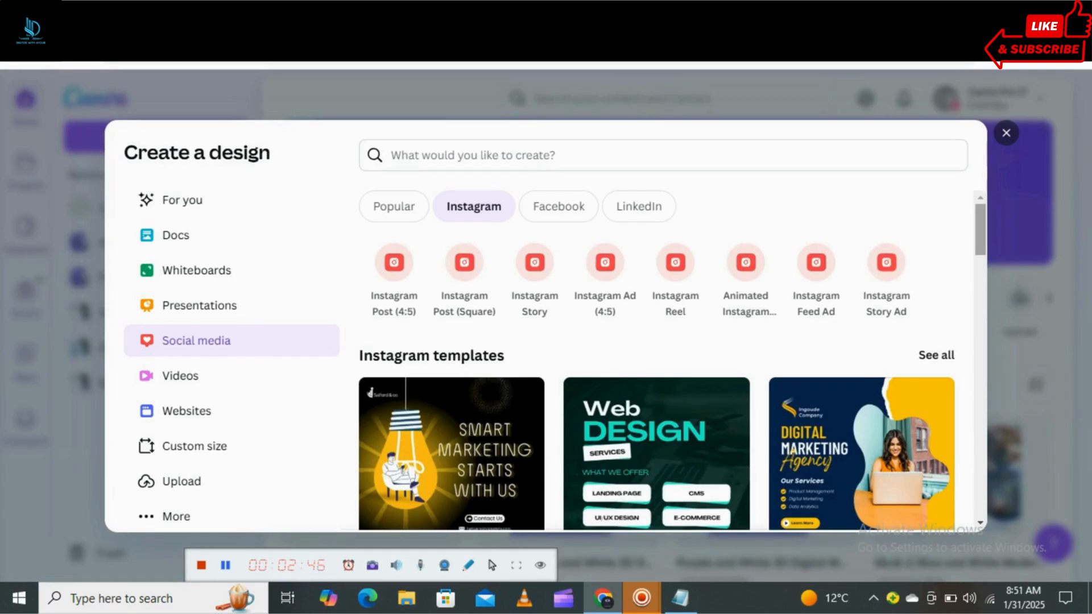
{"action": "scroll", "coordinate": [657, 358], "scroll_direction": "down", "scroll_amount": 4}
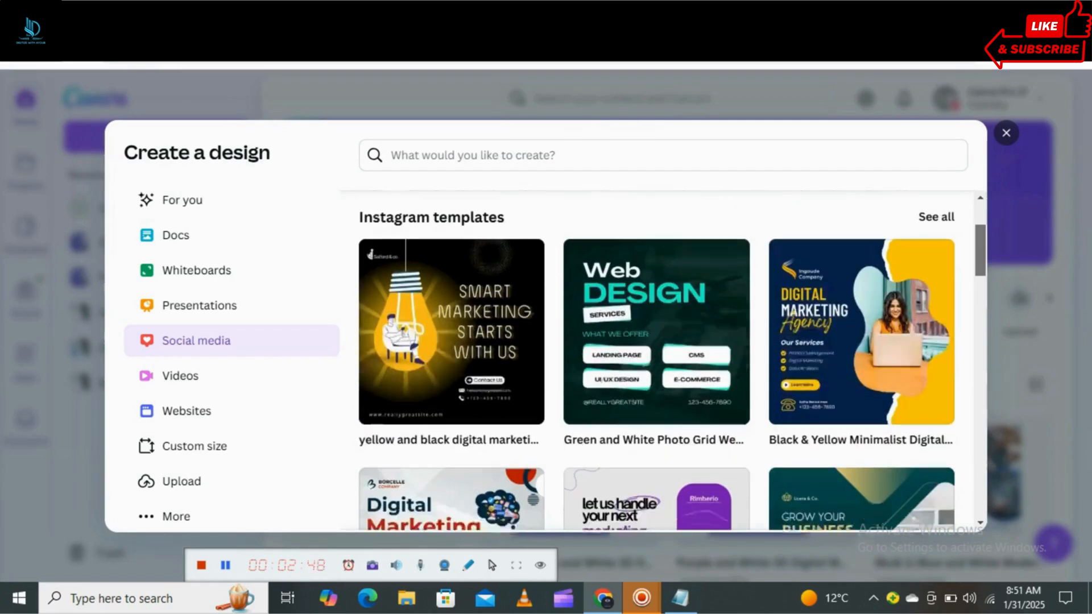
{"action": "scroll", "coordinate": [657, 358], "scroll_direction": "down", "scroll_amount": 1}
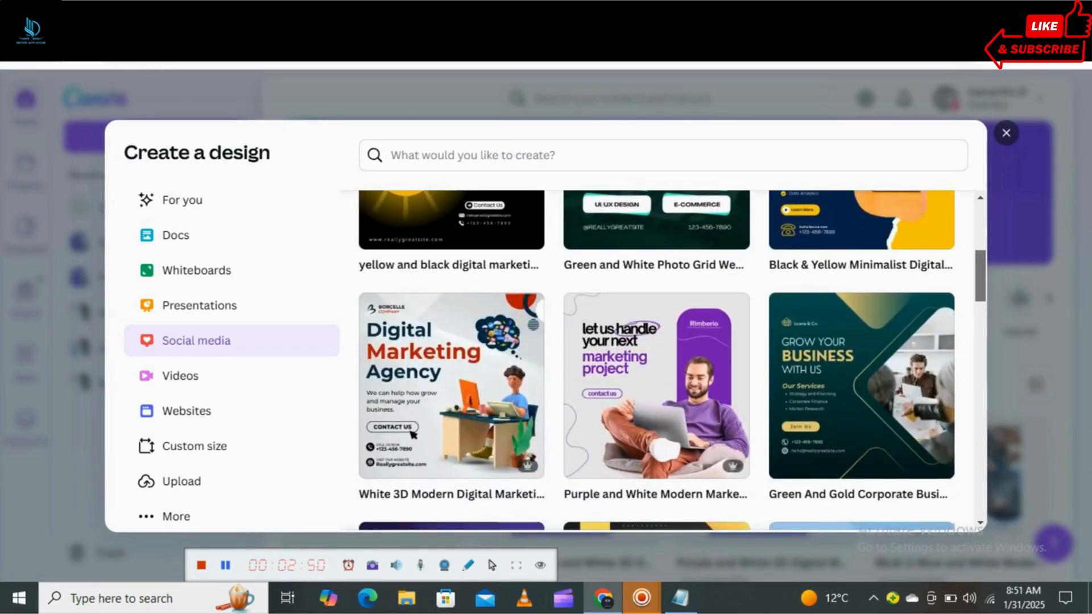
{"action": "scroll", "coordinate": [657, 358], "scroll_direction": "down", "scroll_amount": 3}
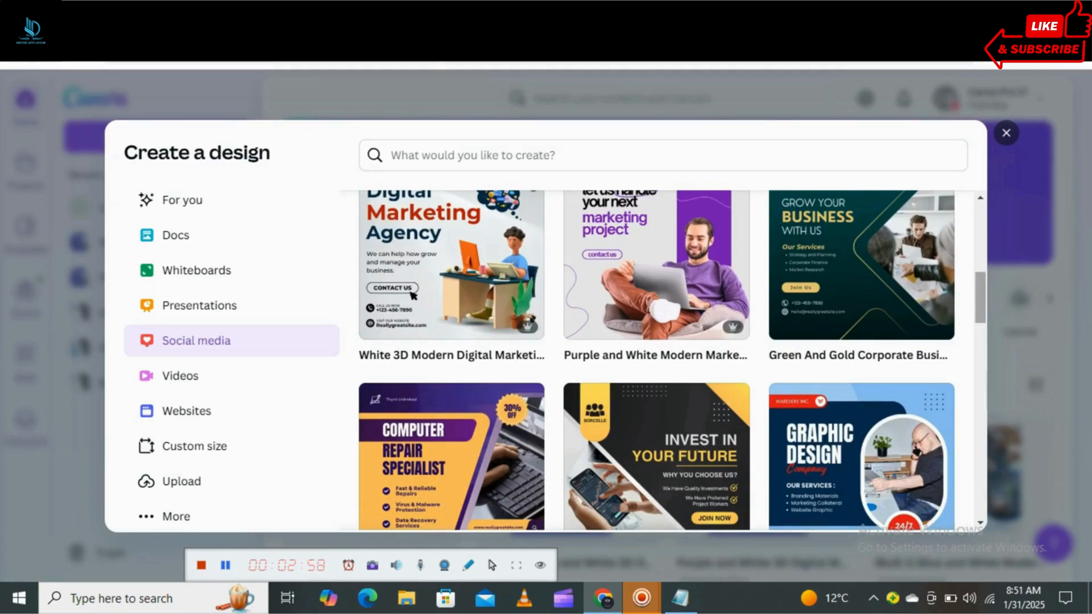
{"action": "scroll", "coordinate": [671, 358], "scroll_direction": "down", "scroll_amount": 1}
{"action": "scroll", "coordinate": [671, 358], "scroll_direction": "down", "scroll_amount": 5}
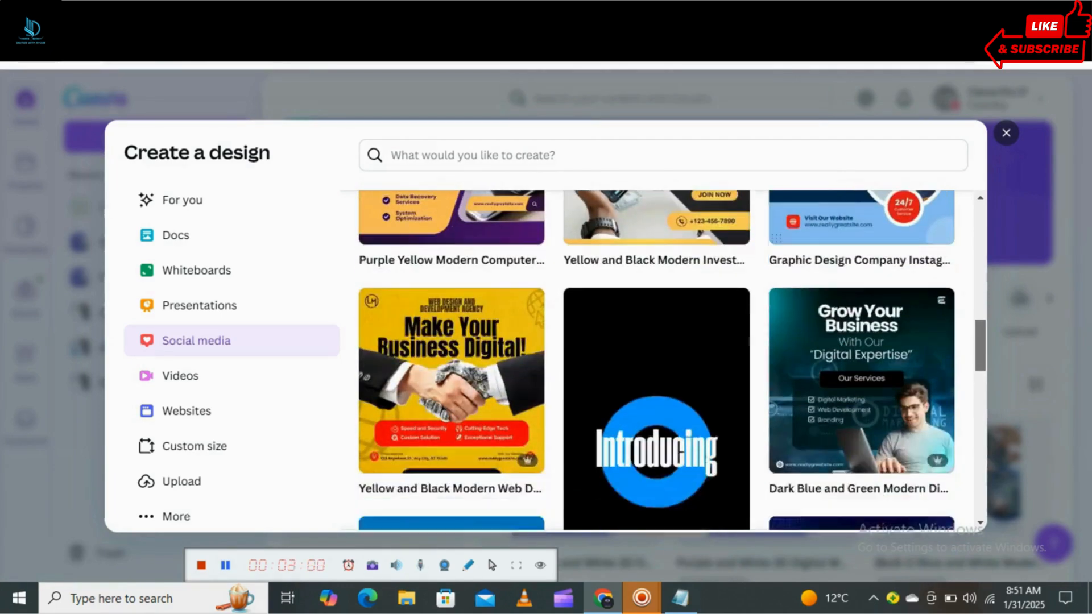
{"action": "scroll", "coordinate": [671, 358], "scroll_direction": "down", "scroll_amount": 2}
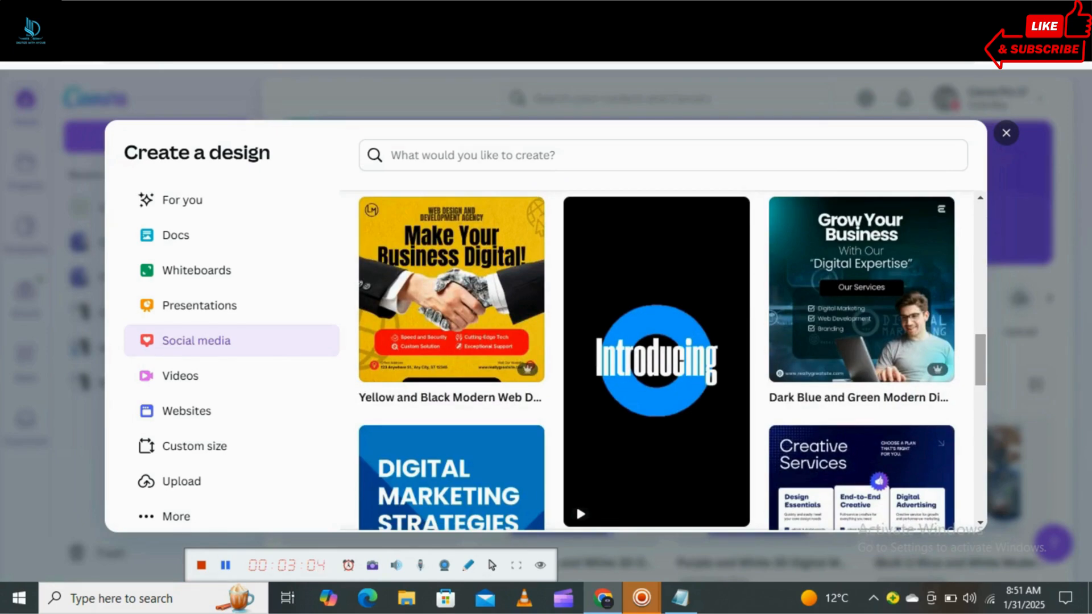
{"action": "scroll", "coordinate": [671, 358], "scroll_direction": "down", "scroll_amount": 4}
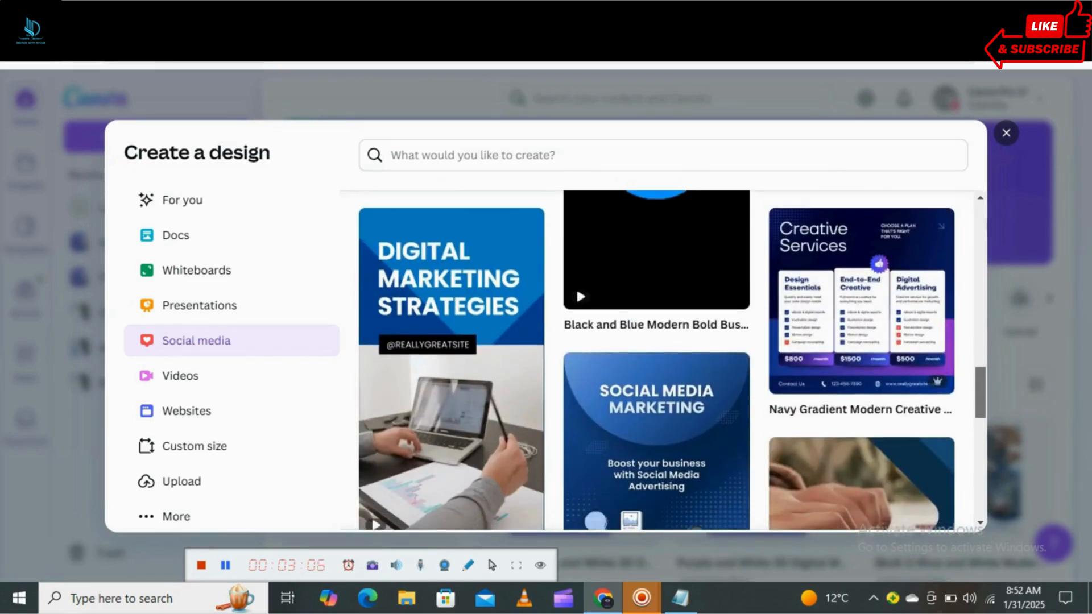
{"action": "scroll", "coordinate": [671, 358], "scroll_direction": "down", "scroll_amount": 2}
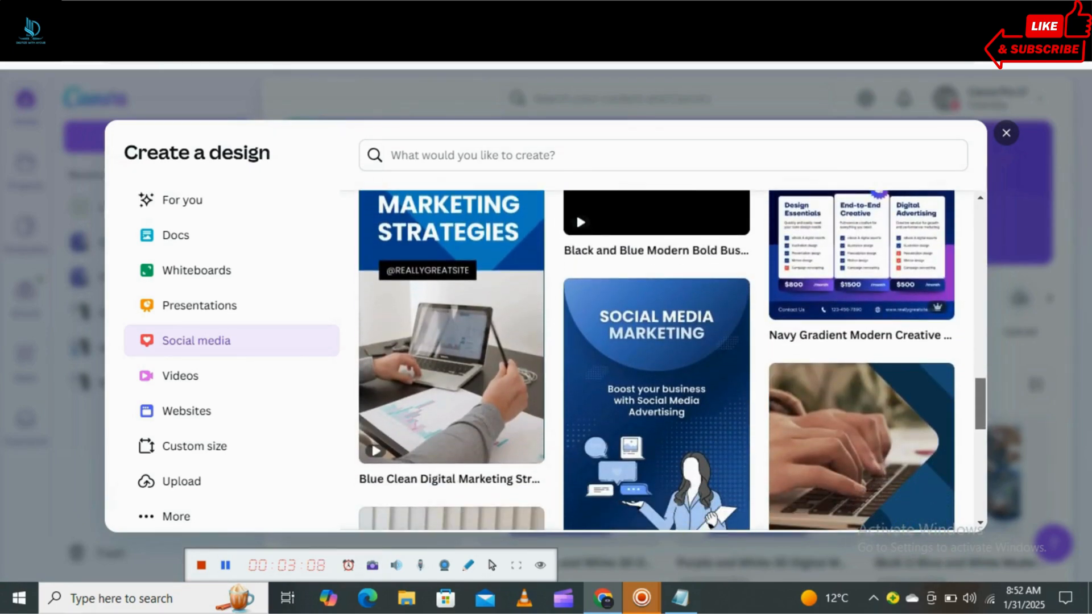
{"action": "scroll", "coordinate": [671, 359], "scroll_direction": "down", "scroll_amount": 2}
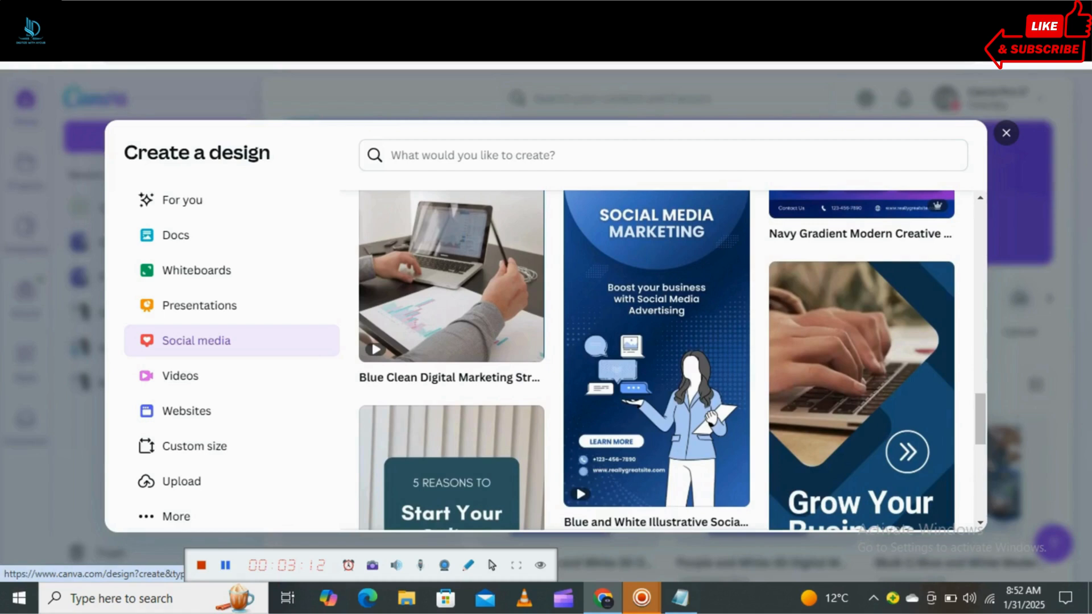
{"action": "left_click", "coordinate": [576, 483]}
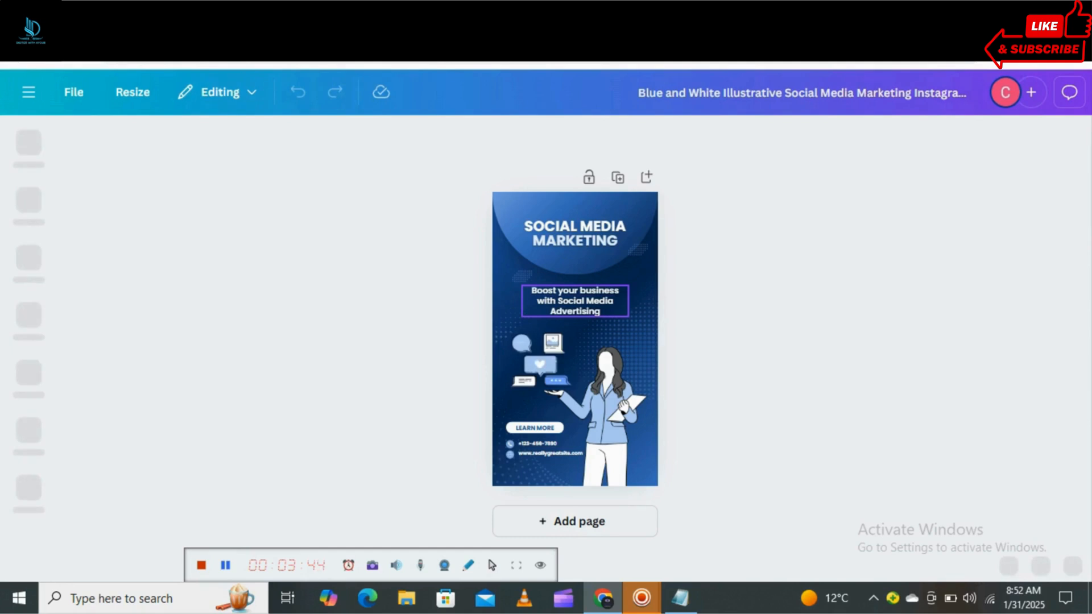
Select the "Boost your business with Social Media Advertising" text on the page and open the Bulk create app.
{"action": "left_click", "coordinate": [575, 300]}
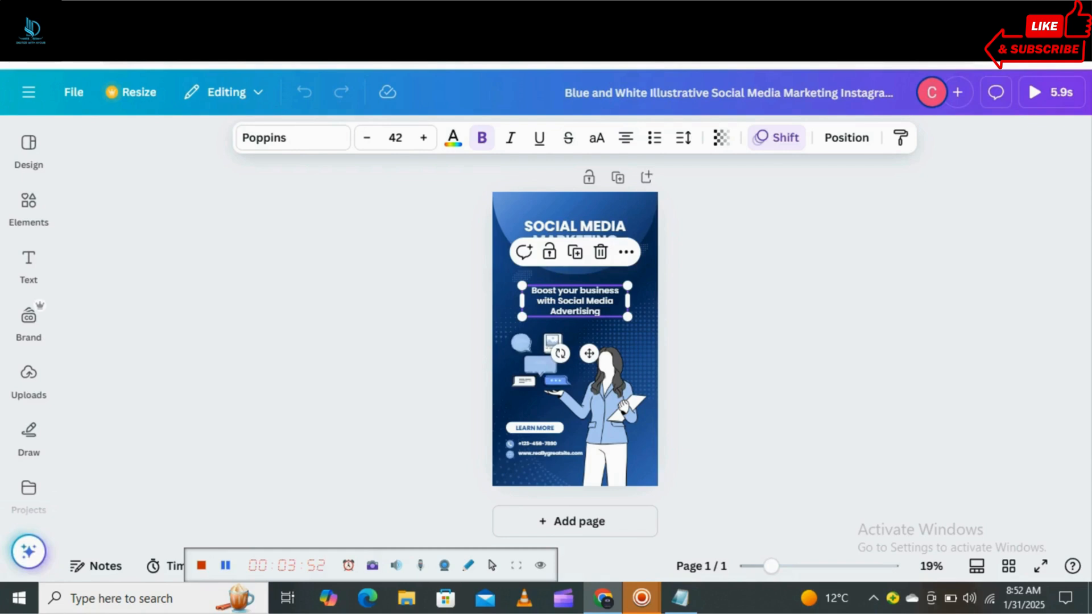
{"action": "mouse_move", "coordinate": [28, 208]}
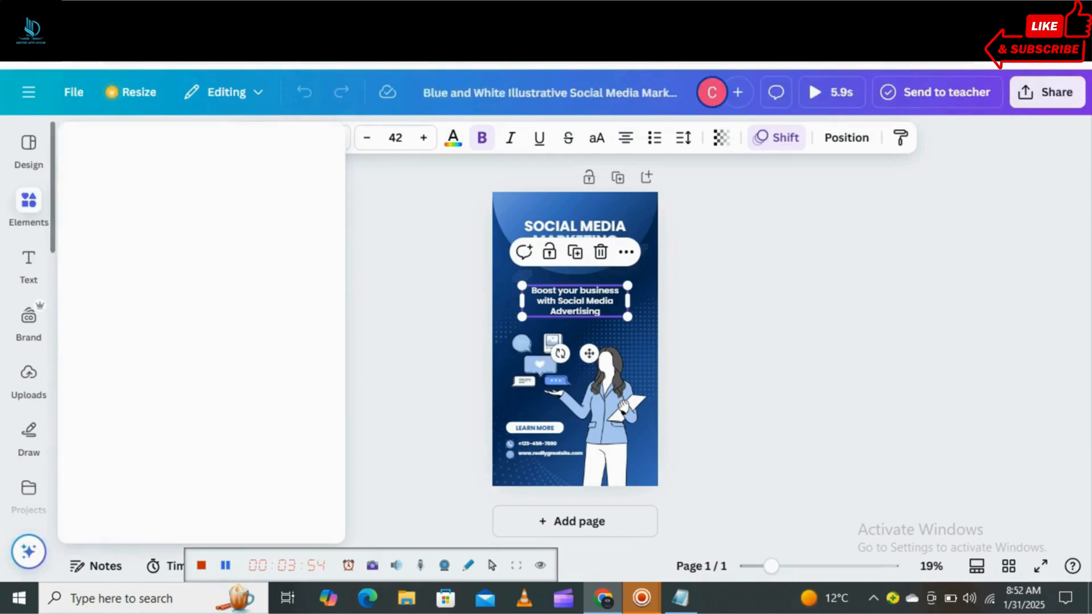
{"action": "scroll", "coordinate": [29, 324], "scroll_direction": "down", "scroll_amount": 1}
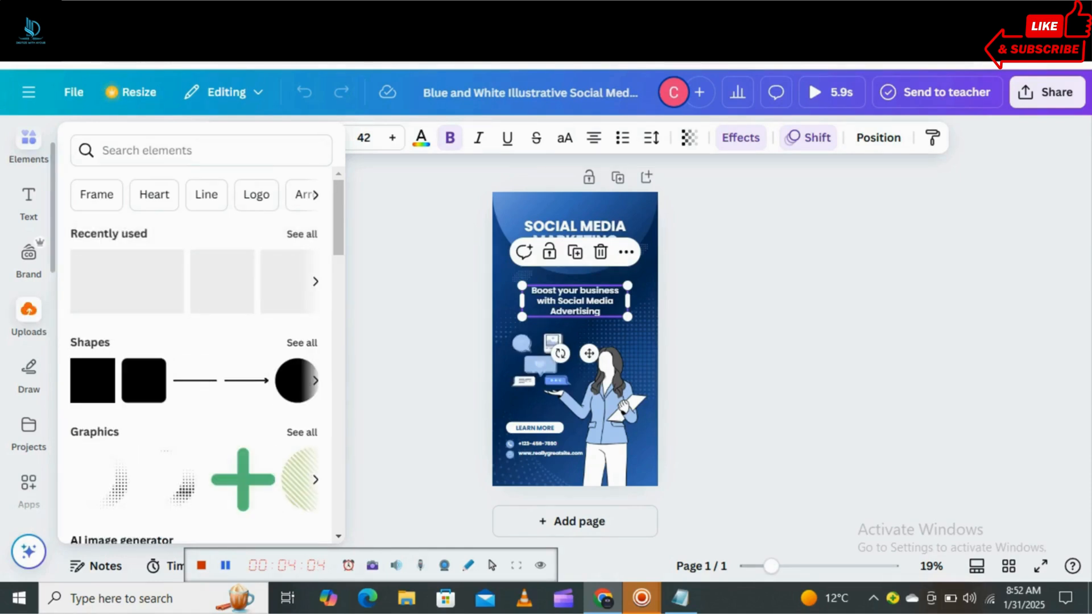
{"action": "left_click", "coordinate": [29, 484]}
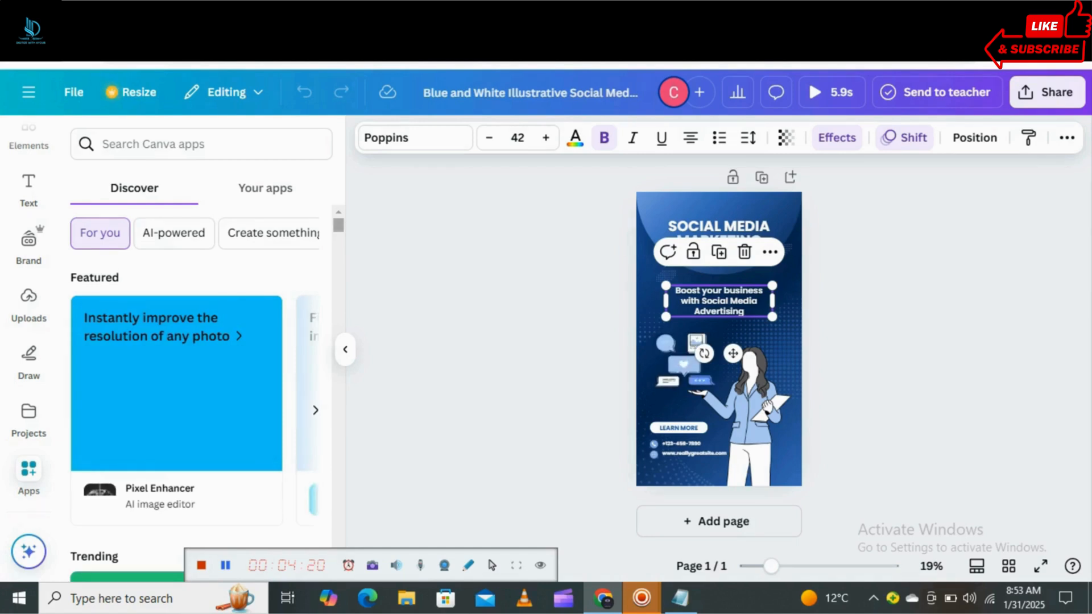
{"action": "scroll", "coordinate": [193, 370], "scroll_direction": "down", "scroll_amount": 5}
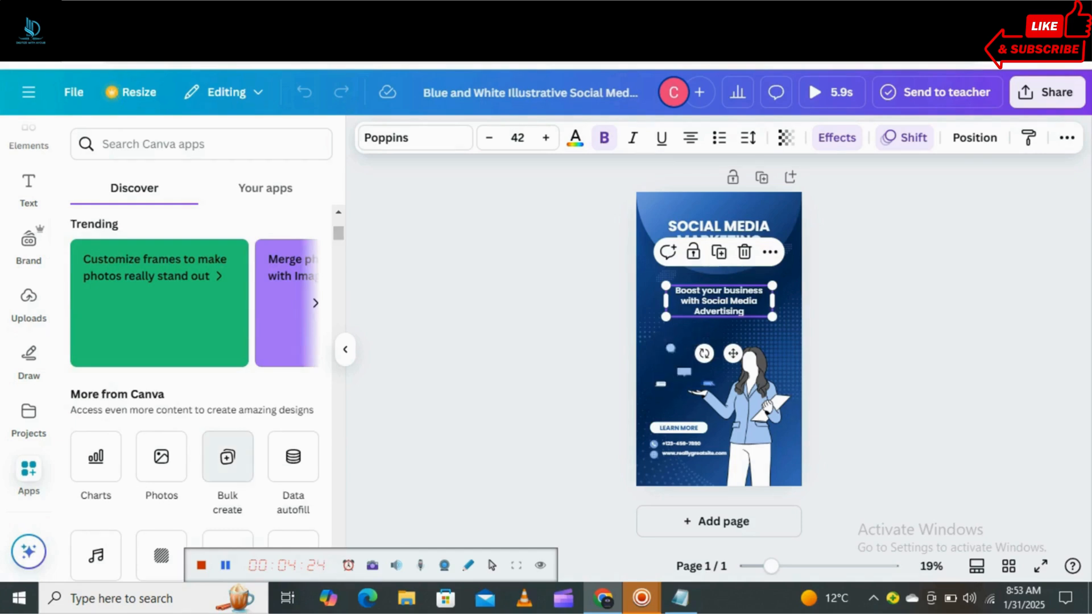
{"action": "left_click", "coordinate": [228, 457]}
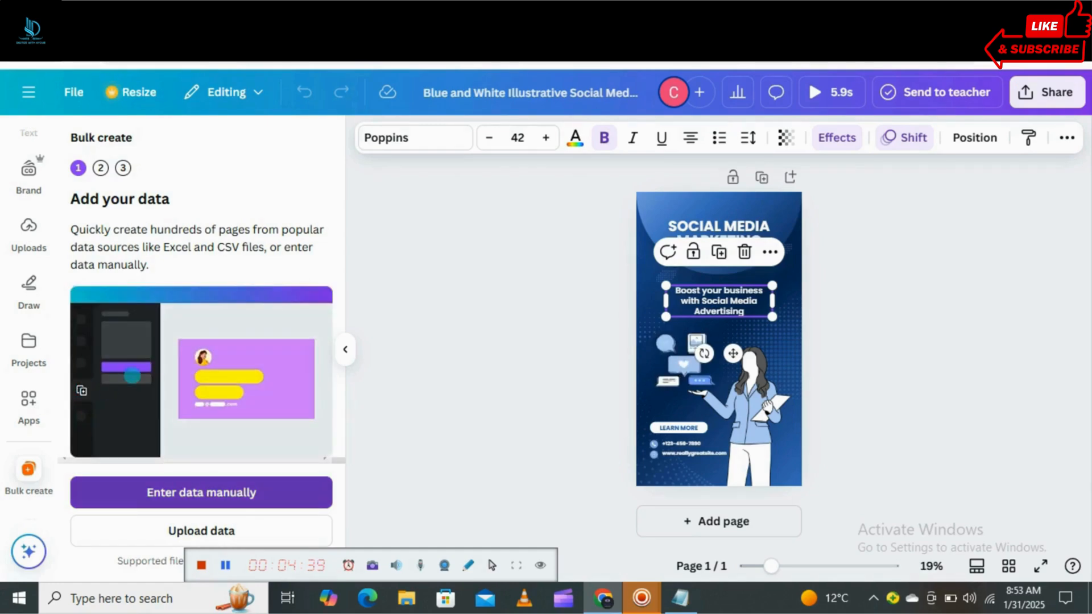
Start manual data entry and paste the copied topic list into a new text column.
{"action": "left_click", "coordinate": [202, 493]}
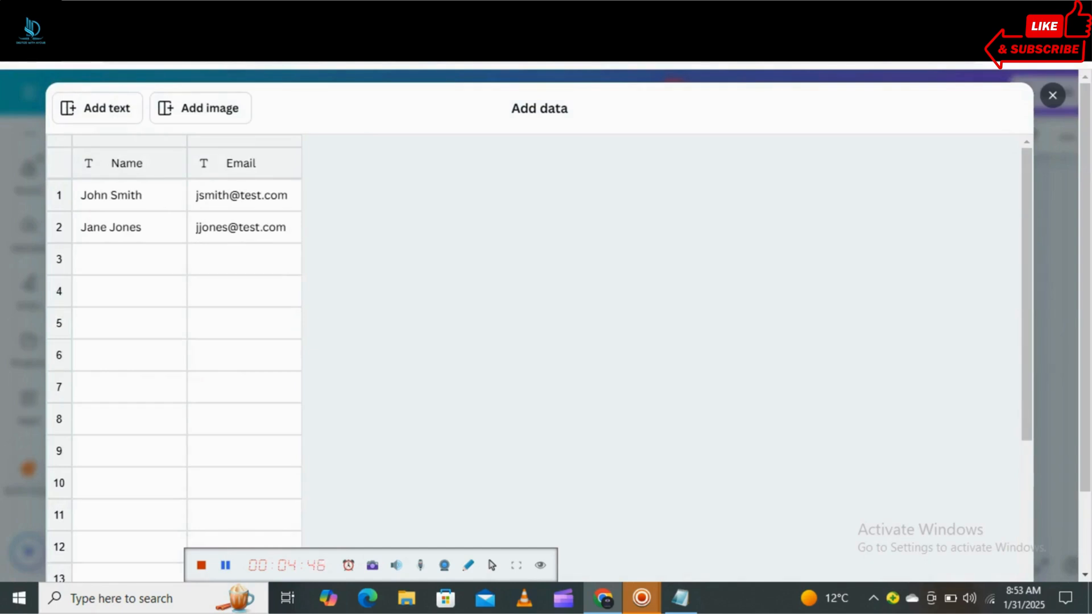
{"action": "left_click", "coordinate": [98, 108]}
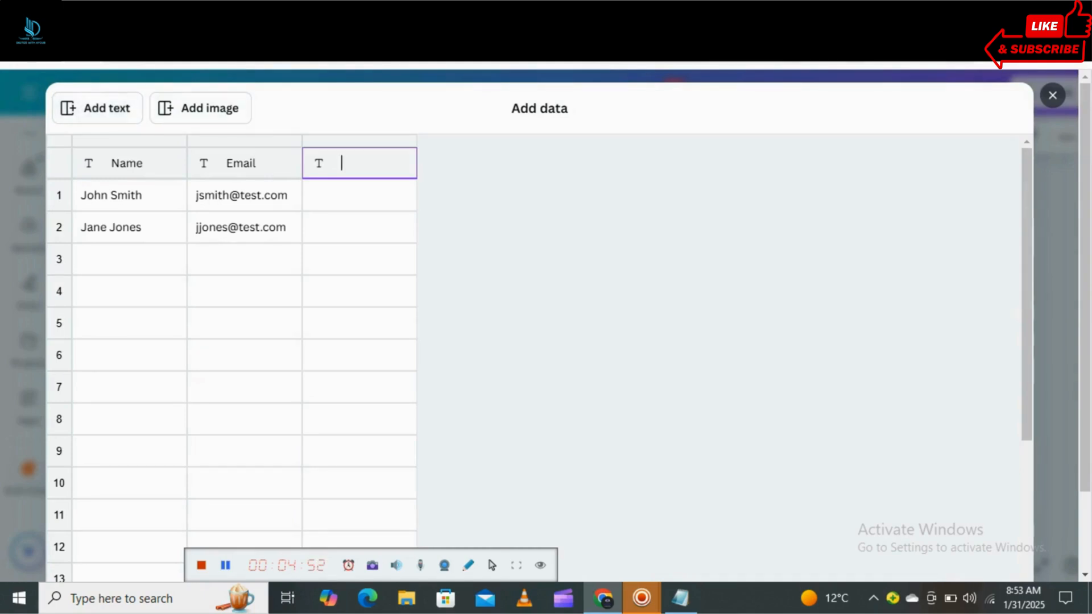
{"action": "key", "text": "ctrl+v"}
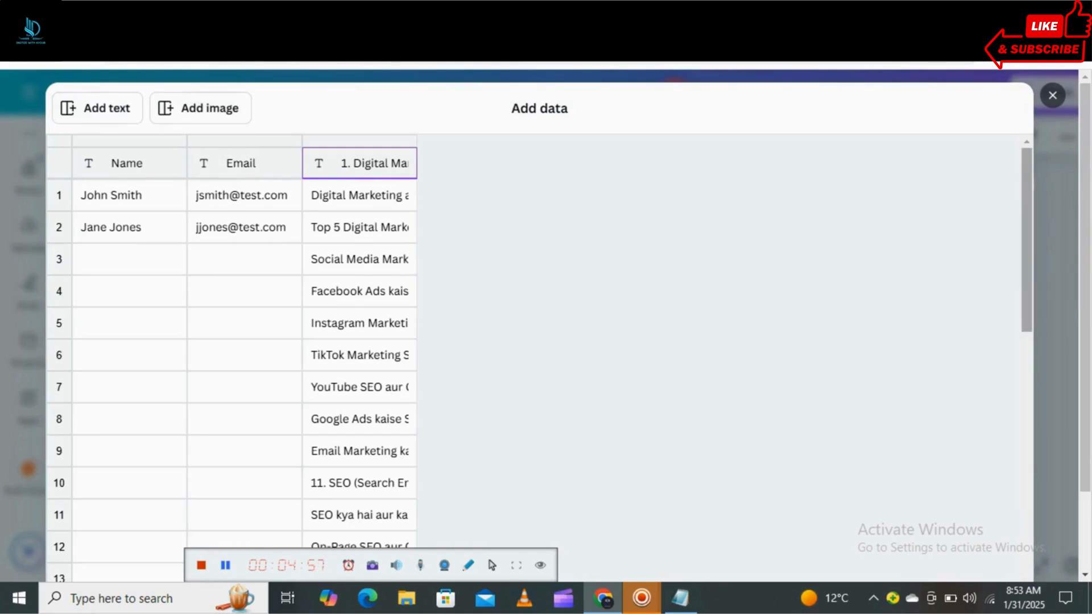
{"action": "scroll", "coordinate": [233, 353], "scroll_direction": "down", "scroll_amount": 8}
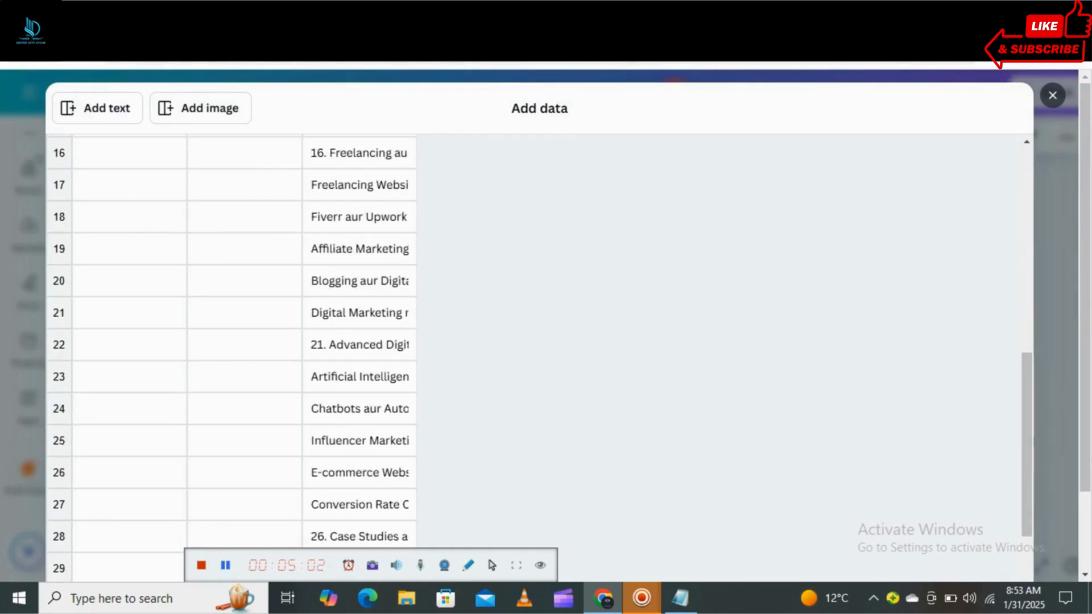
Finish the data entry and connect the "Boost your business with Social Media Advertising" text to the "1. Digital Marketing Basics" data field.
{"action": "scroll", "coordinate": [540, 324], "scroll_direction": "down", "scroll_amount": 2}
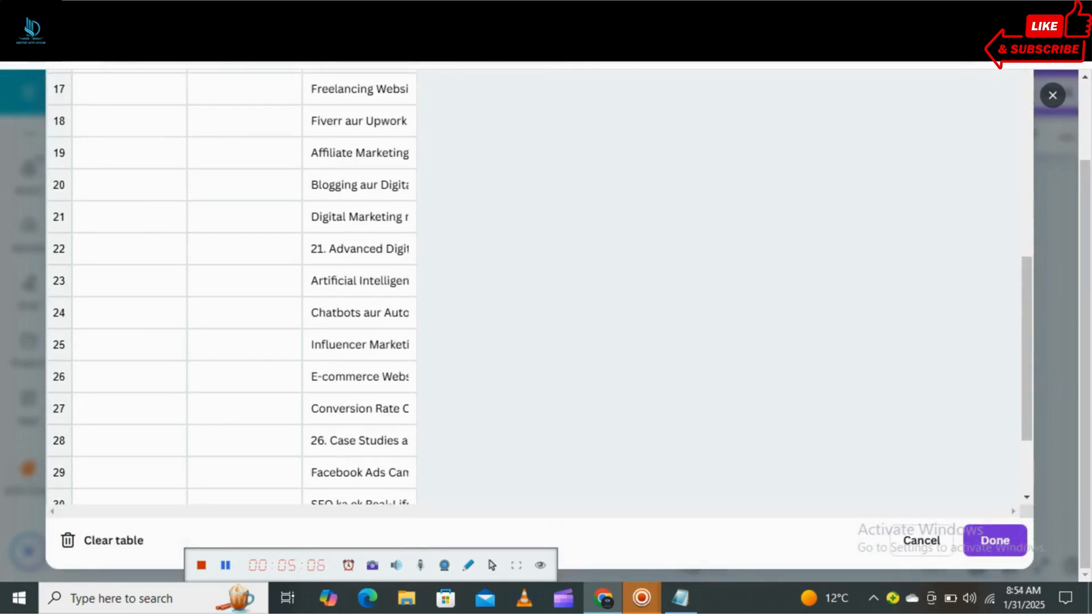
{"action": "left_click", "coordinate": [995, 540]}
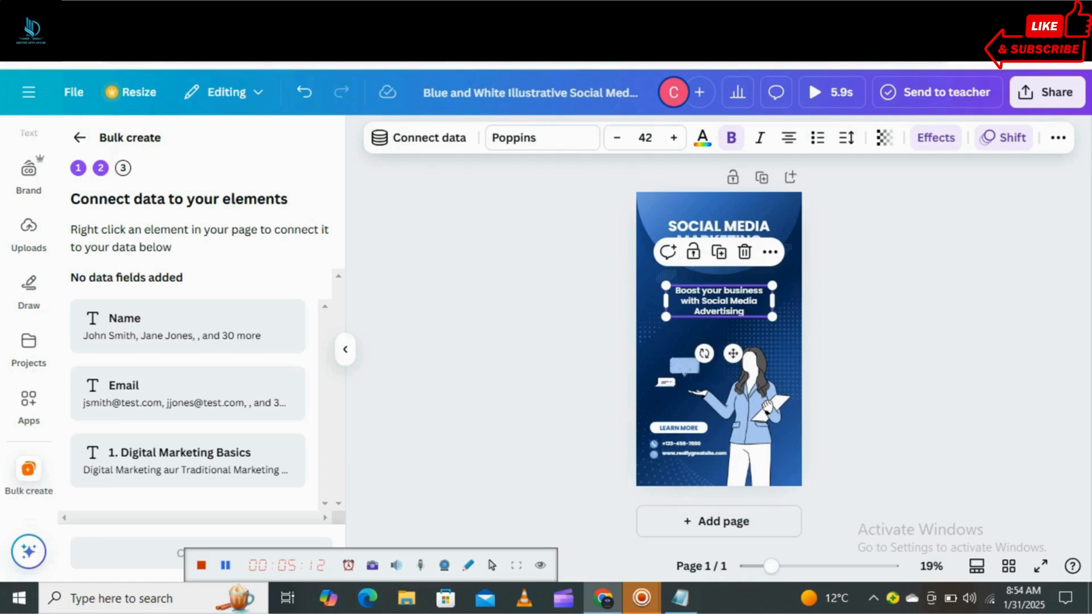
{"action": "right_click", "coordinate": [739, 301]}
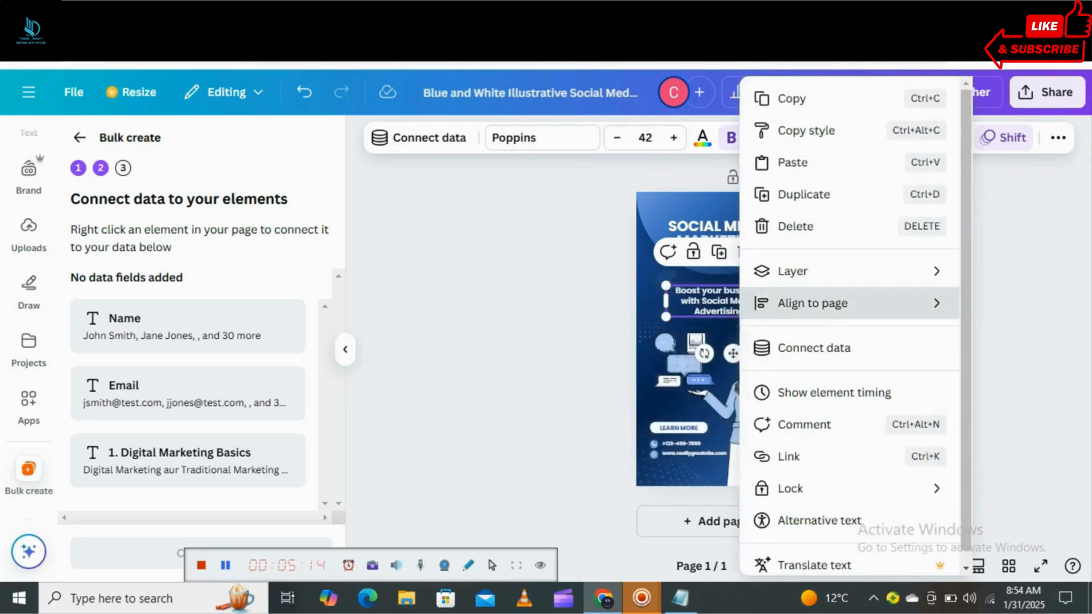
{"action": "left_click", "coordinate": [814, 347]}
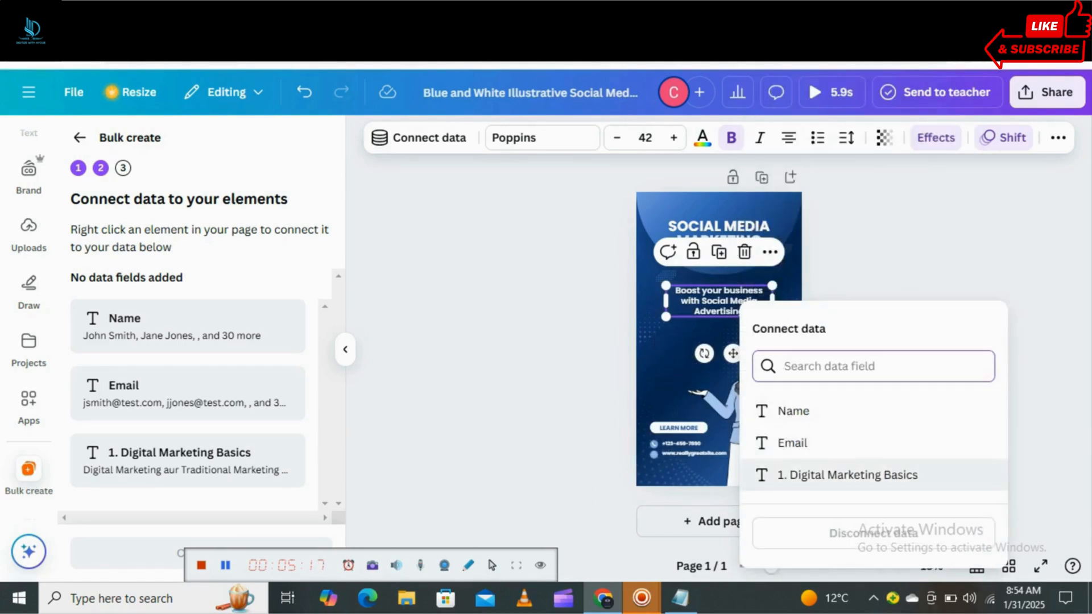
{"action": "left_click", "coordinate": [848, 475]}
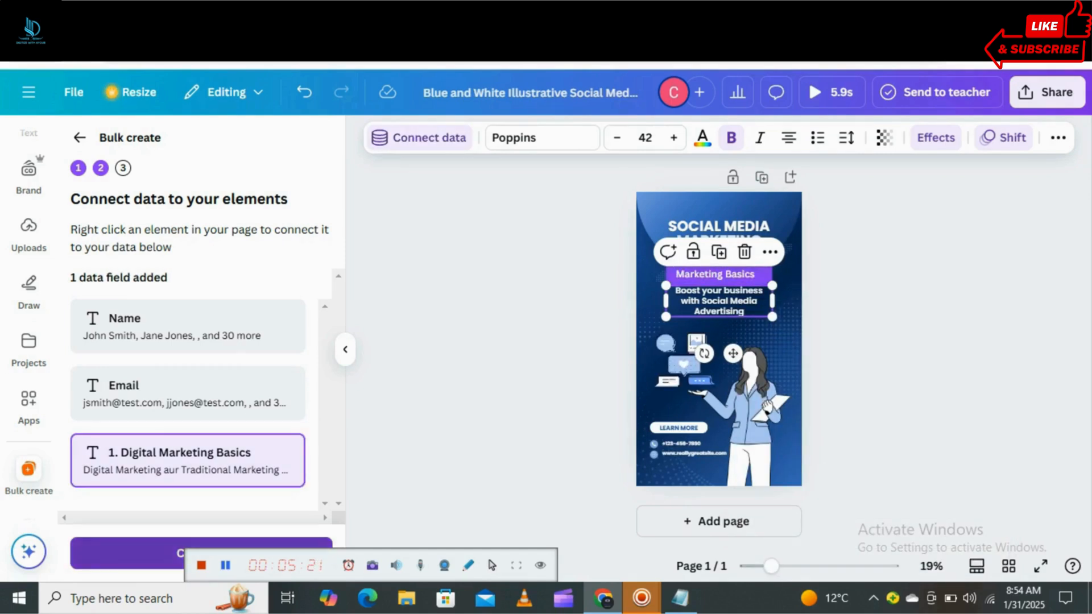
Continue to applying the data and generate the design pages with all data rows selected.
{"action": "left_click", "coordinate": [142, 554]}
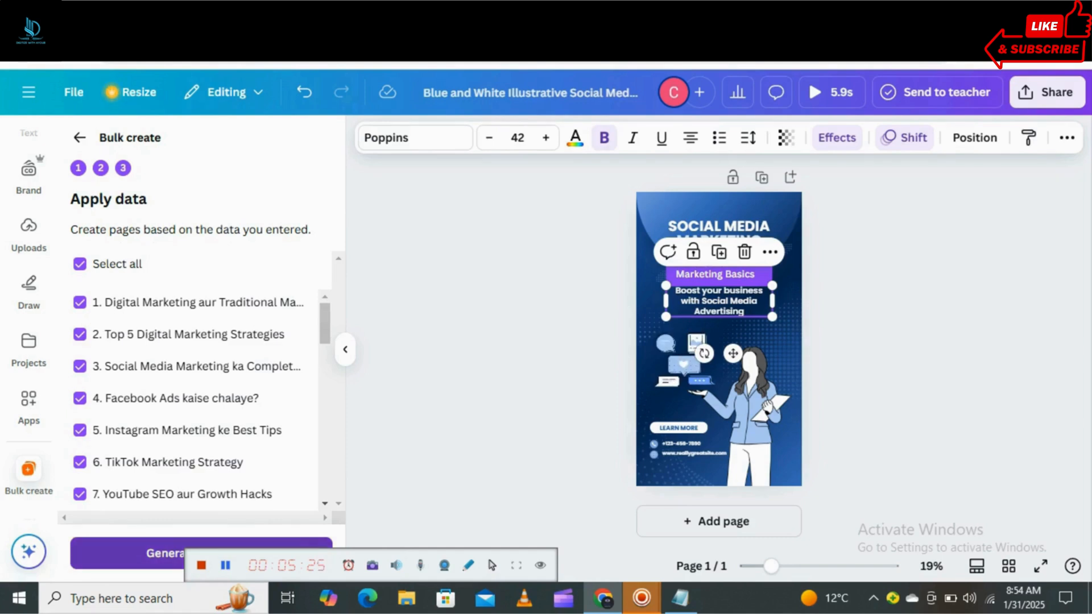
{"action": "left_click", "coordinate": [142, 553]}
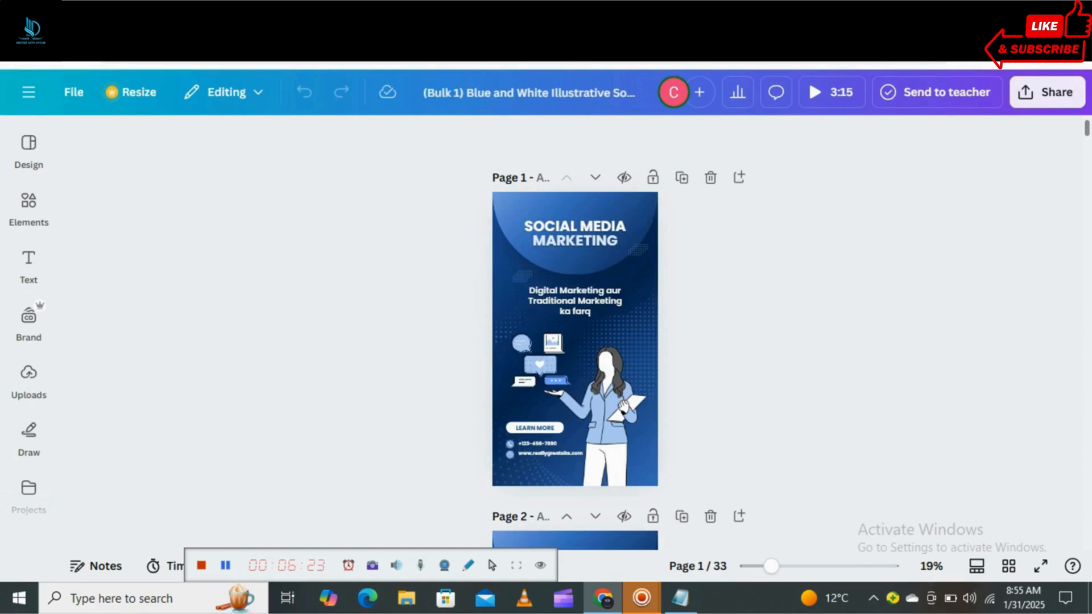
Look through the first generated pages, and switch to ChatGPT to compare their texts with the original topic list.
{"action": "scroll", "coordinate": [575, 333], "scroll_direction": "down", "scroll_amount": 4}
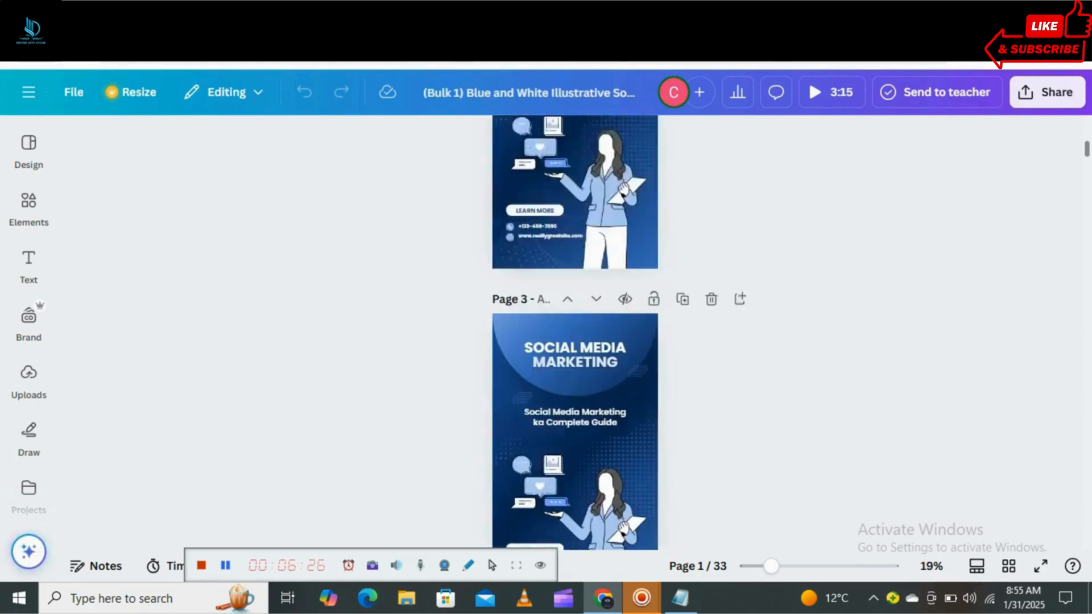
{"action": "scroll", "coordinate": [575, 333], "scroll_direction": "down", "scroll_amount": 3}
{"action": "scroll", "coordinate": [575, 333], "scroll_direction": "down", "scroll_amount": 2}
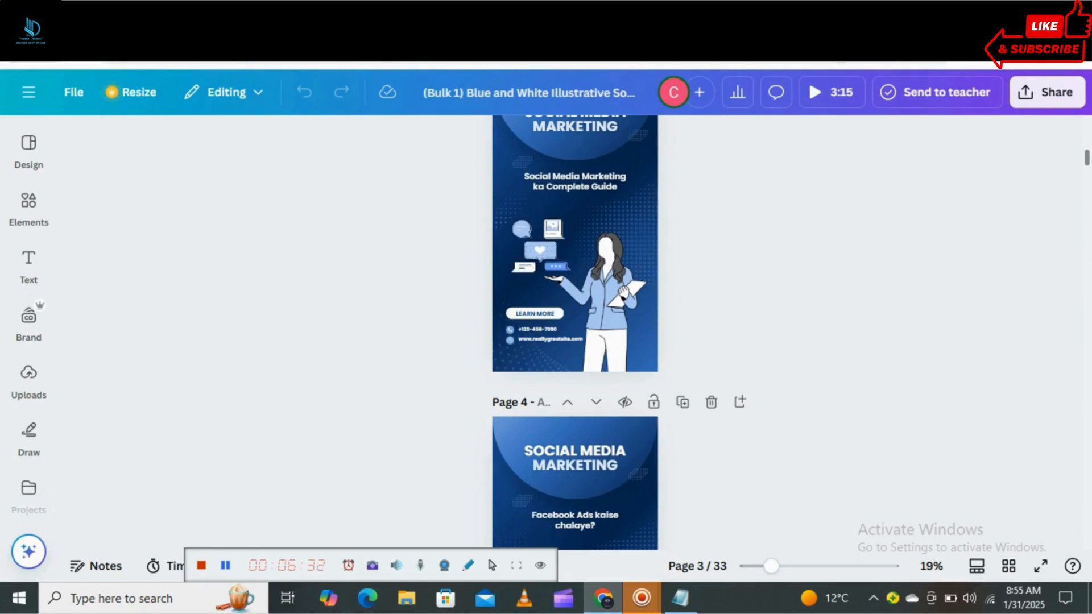
{"action": "scroll", "coordinate": [575, 333], "scroll_direction": "down", "scroll_amount": 10}
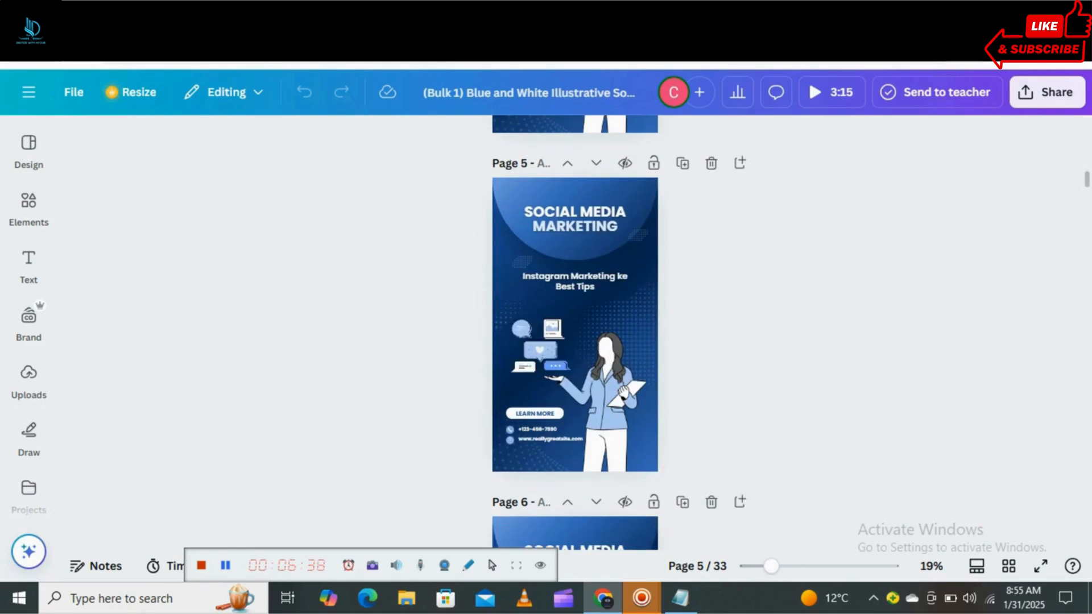
{"action": "key", "text": "ctrl+Tab"}
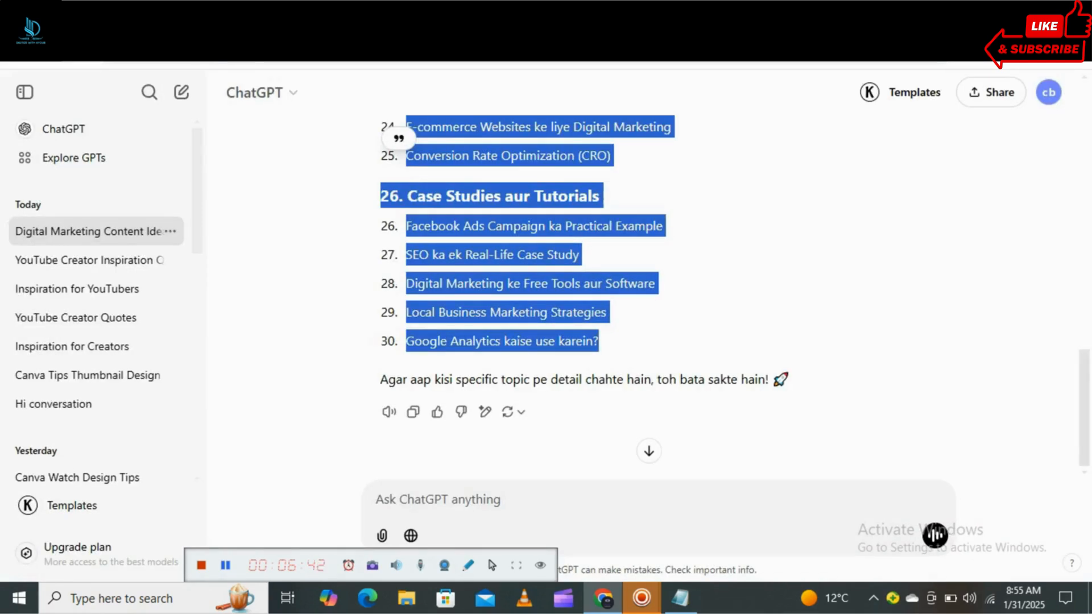
{"action": "scroll", "coordinate": [648, 284], "scroll_direction": "up", "scroll_amount": 10}
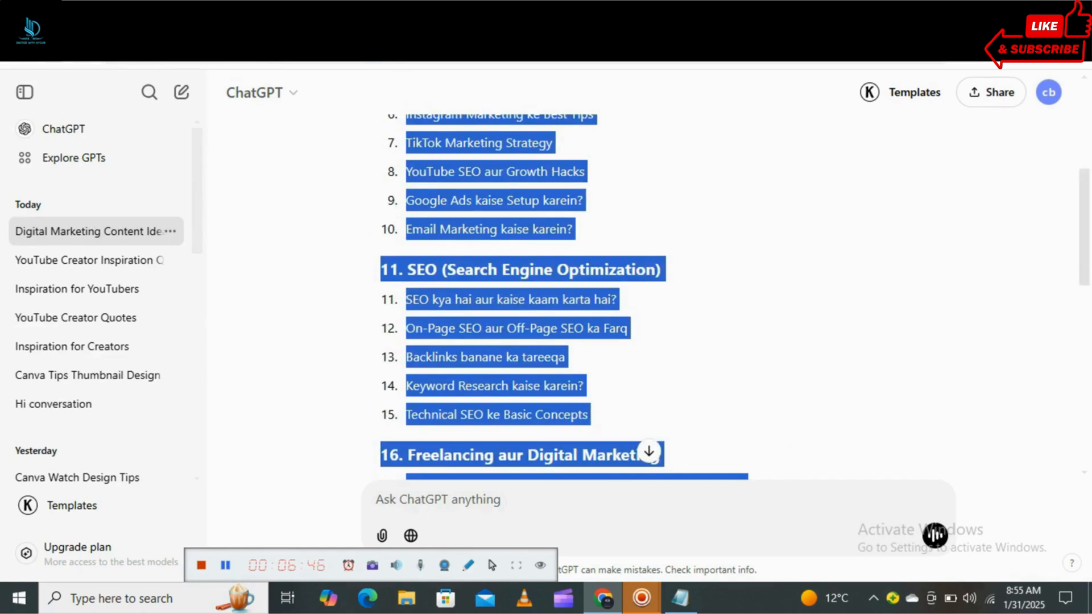
{"action": "scroll", "coordinate": [648, 285], "scroll_direction": "up", "scroll_amount": 5}
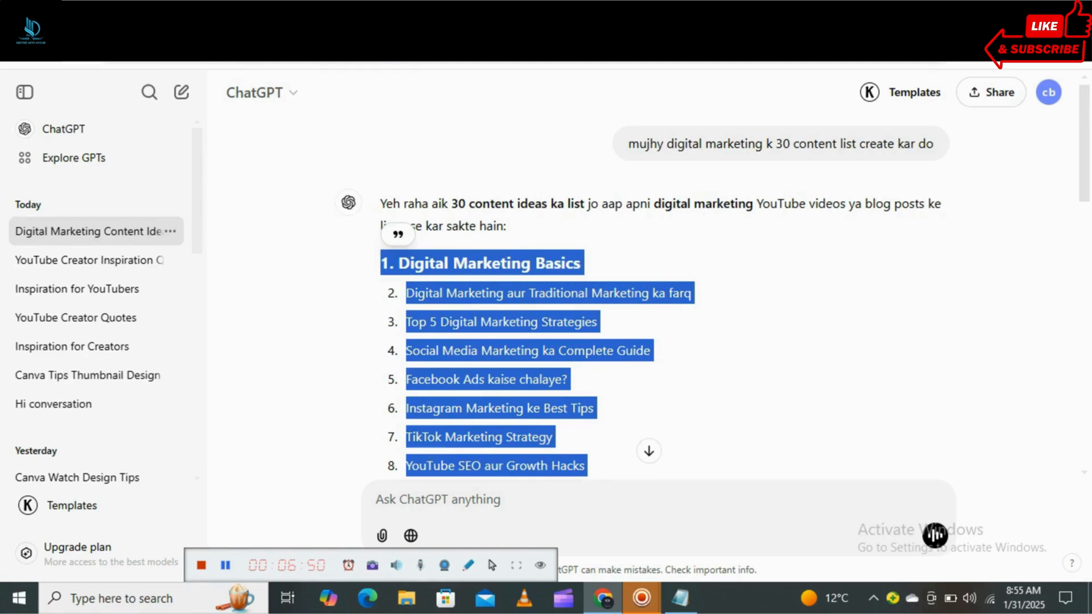
{"action": "left_click", "coordinate": [796, 352]}
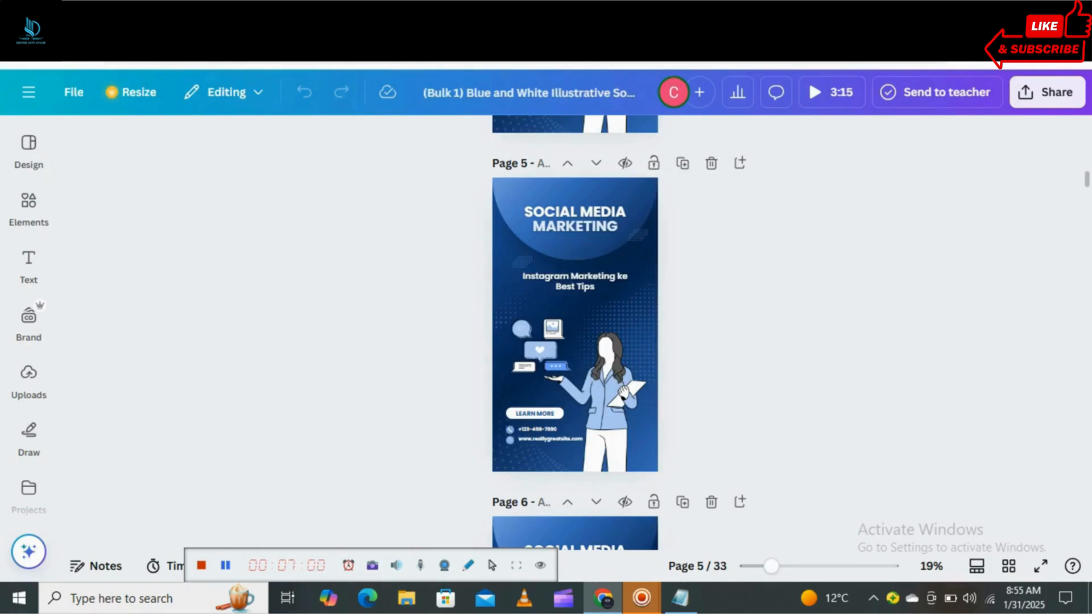
Return to the bulk-generated Canva design and examine the topic texts on pages 4 to 6.
{"action": "scroll", "coordinate": [575, 333], "scroll_direction": "down", "scroll_amount": 3}
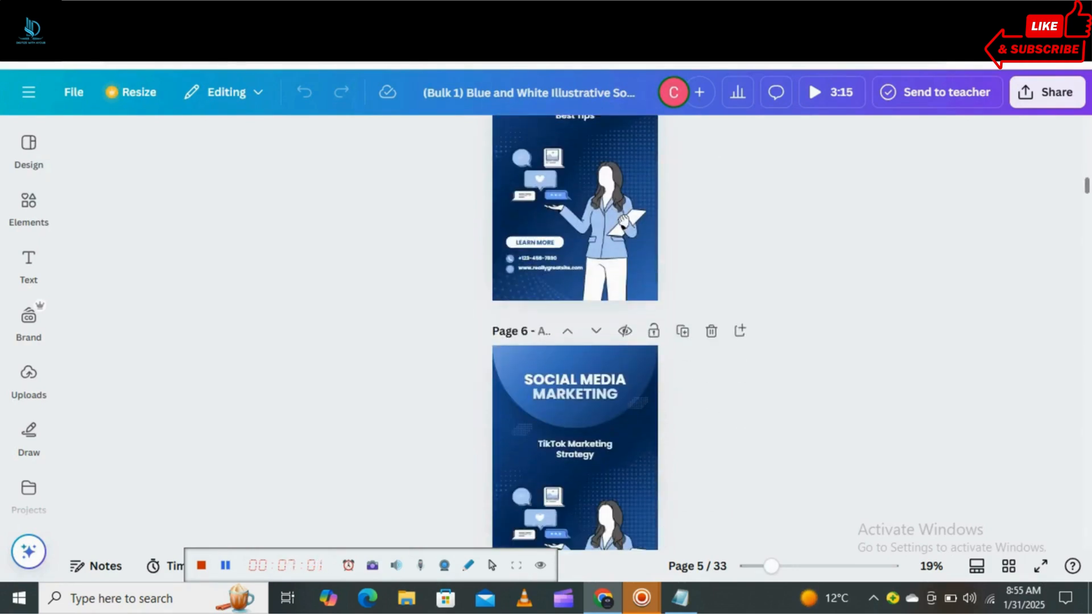
{"action": "scroll", "coordinate": [575, 333], "scroll_direction": "down", "scroll_amount": 1}
{"action": "scroll", "coordinate": [575, 332], "scroll_direction": "down", "scroll_amount": 2}
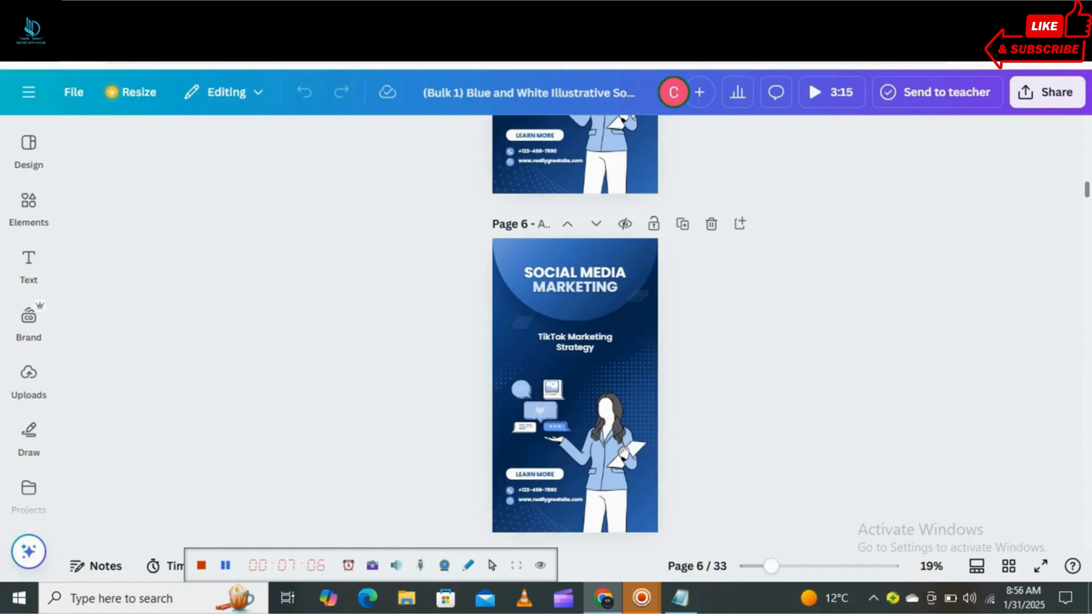
{"action": "scroll", "coordinate": [575, 333], "scroll_direction": "up", "scroll_amount": 4}
{"action": "scroll", "coordinate": [576, 332], "scroll_direction": "up", "scroll_amount": 1}
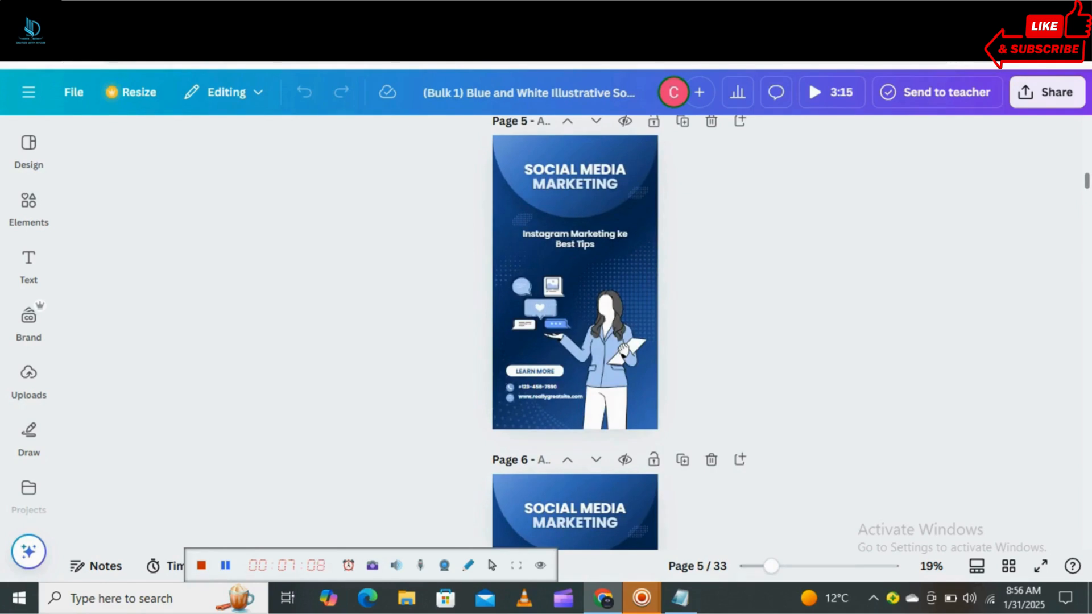
{"action": "scroll", "coordinate": [575, 333], "scroll_direction": "up", "scroll_amount": 2}
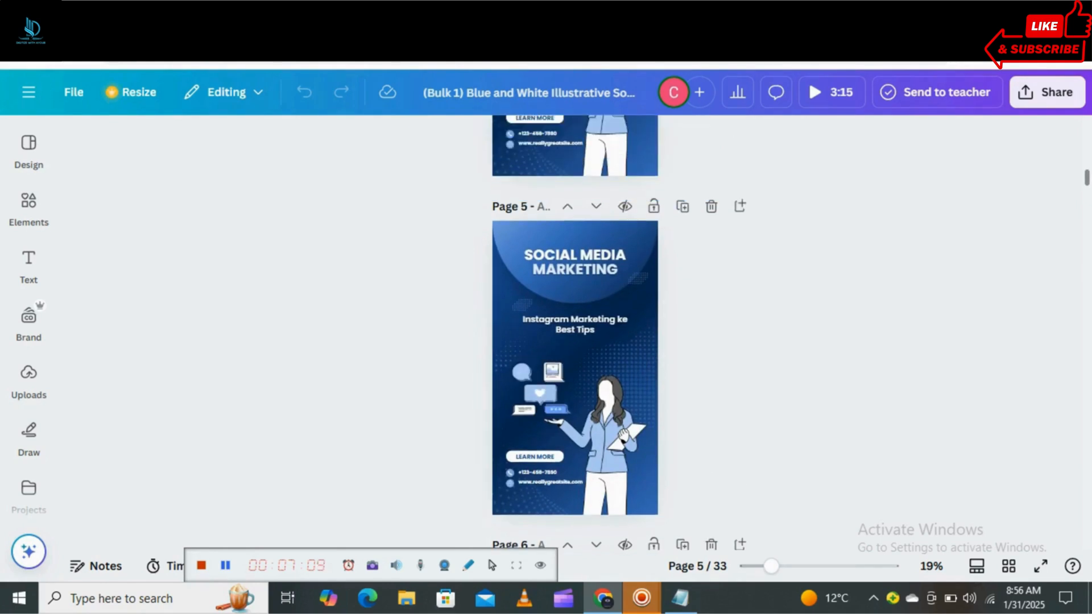
{"action": "scroll", "coordinate": [575, 333], "scroll_direction": "up", "scroll_amount": 3}
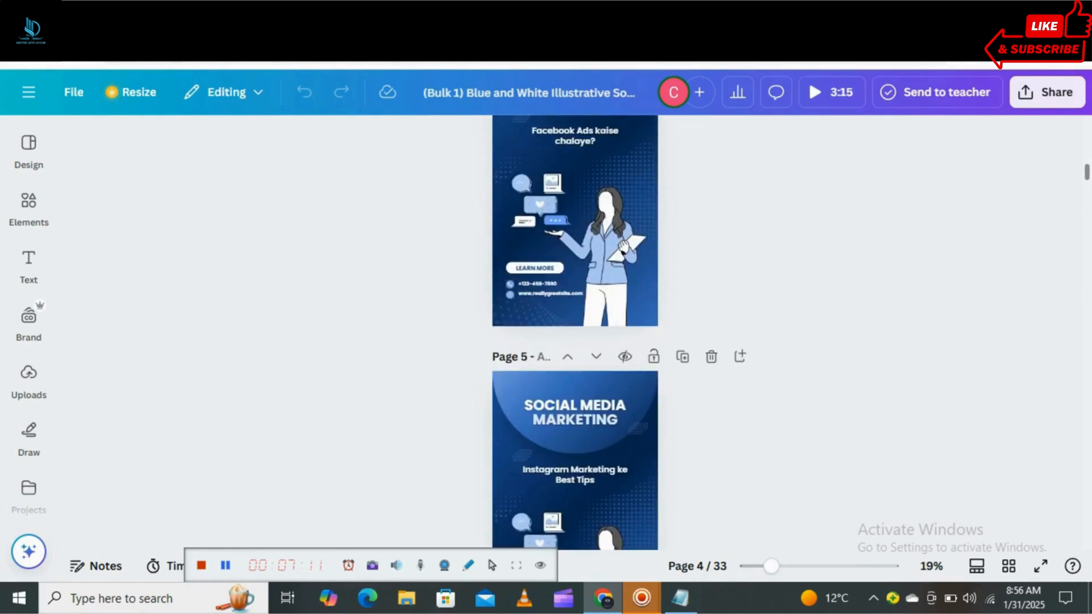